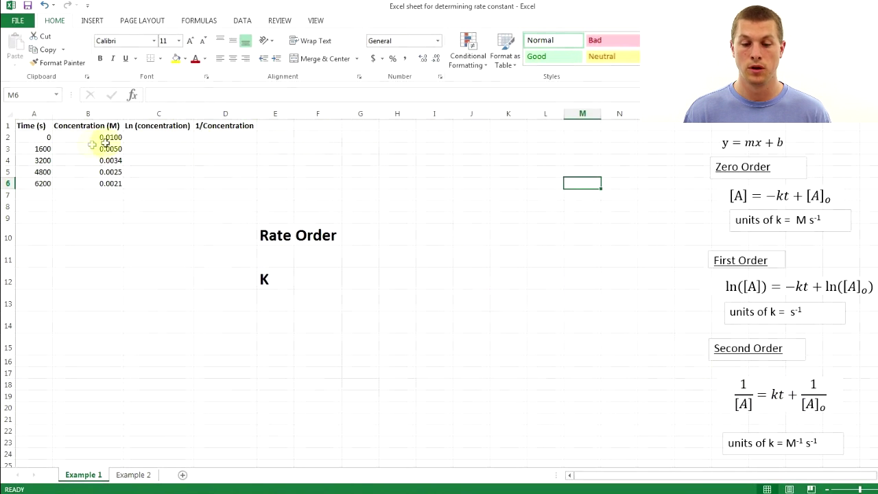
# Step: Examine the time and concentration data and the four column headings in row 1
pyautogui.click(41, 137)
pyautogui.click(39, 145)
pyautogui.click(96, 139)
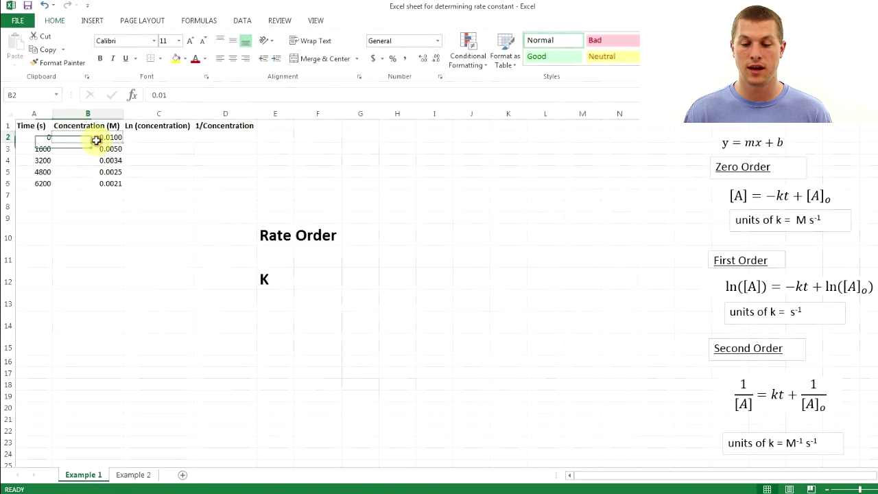
pyautogui.click(37, 126)
pyautogui.click(100, 126)
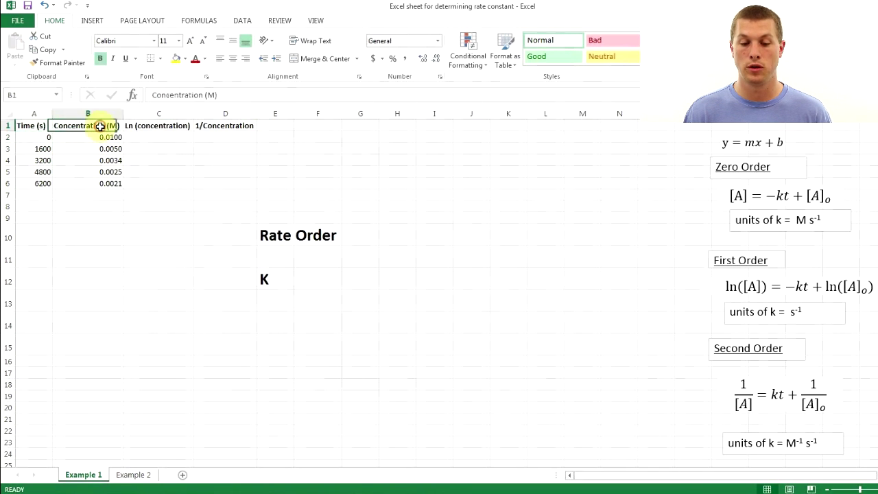
pyautogui.click(157, 127)
pyautogui.click(221, 128)
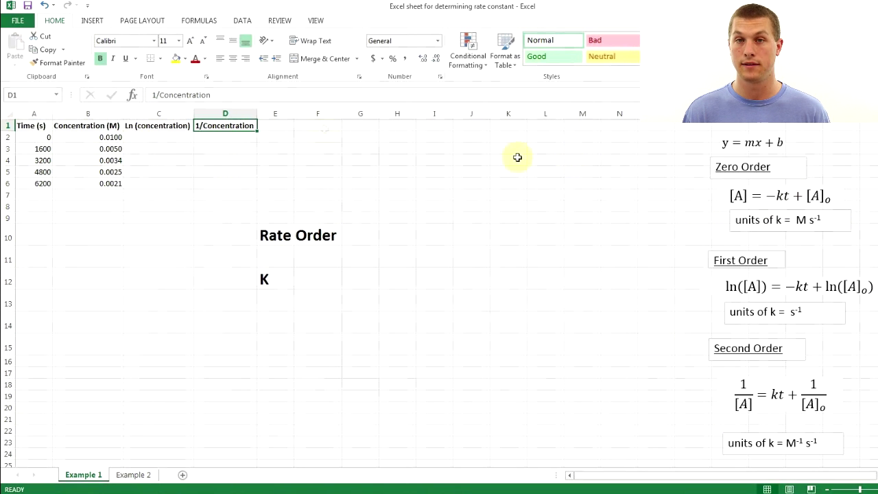
# Step: Calculate the natural log of each concentration by entering =LN(B2) in C2 and filling it down to C6
pyautogui.click(158, 136)
pyautogui.click(165, 172)
pyautogui.click(141, 135)
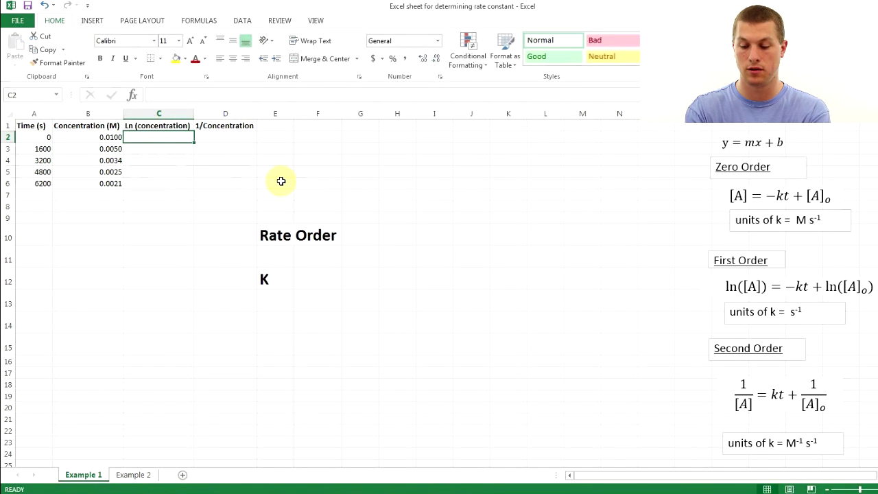
pyautogui.write('=ln')
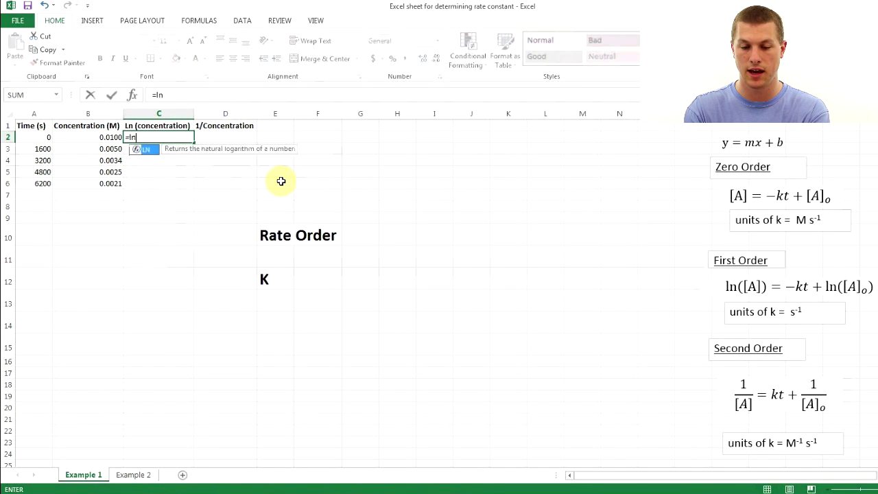
pyautogui.write('(')
pyautogui.click(99, 136)
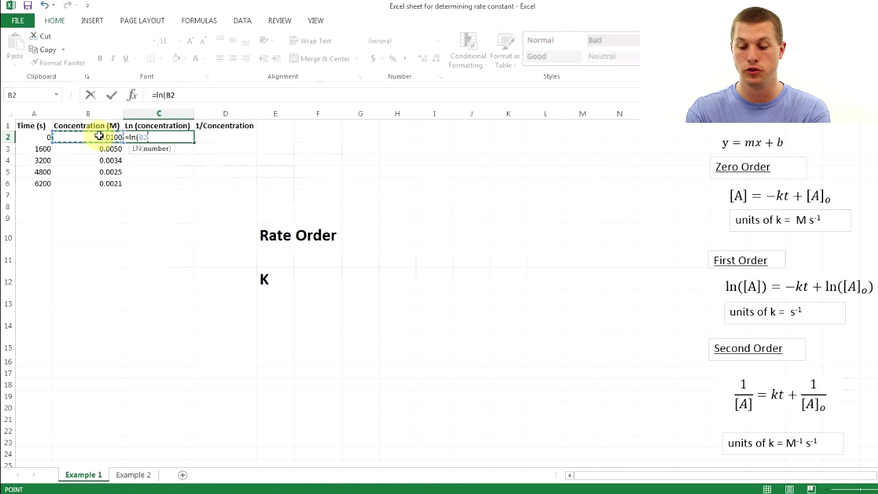
pyautogui.press('Return')
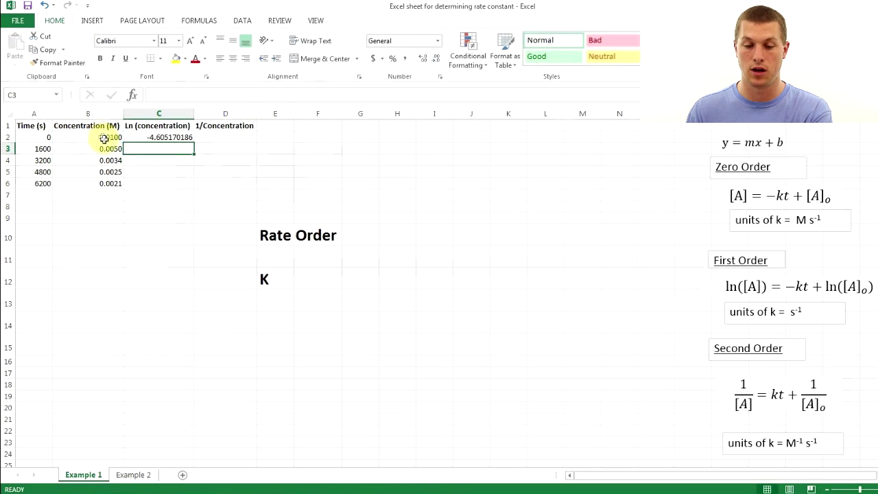
pyautogui.click(173, 138)
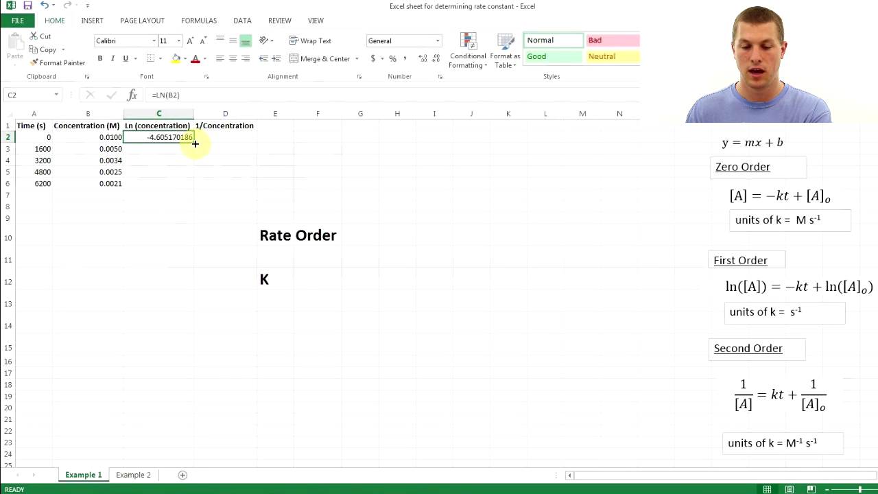
pyautogui.moveTo(195, 142); pyautogui.dragTo(191, 185)
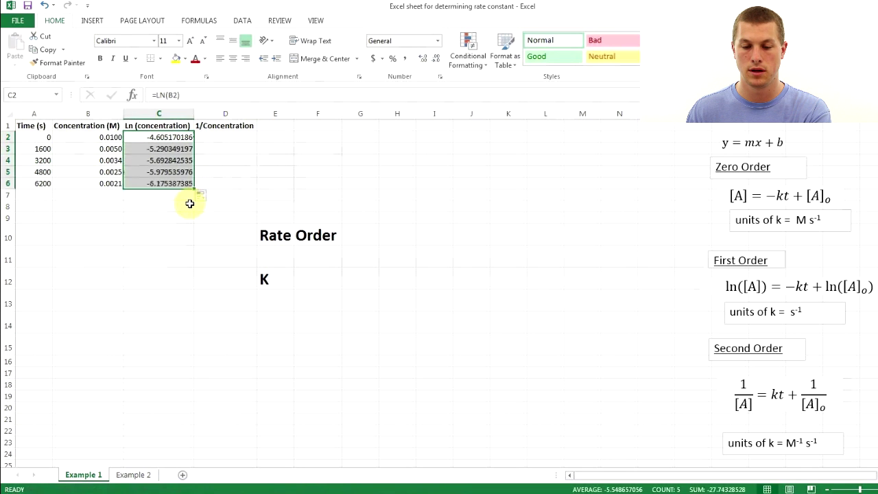
pyautogui.click(104, 137)
pyautogui.click(106, 149)
pyautogui.click(108, 159)
pyautogui.click(113, 172)
# Step: Calculate the reciprocal of each concentration by entering =1/B2 in D2 and filling it down to D6
pyautogui.click(231, 136)
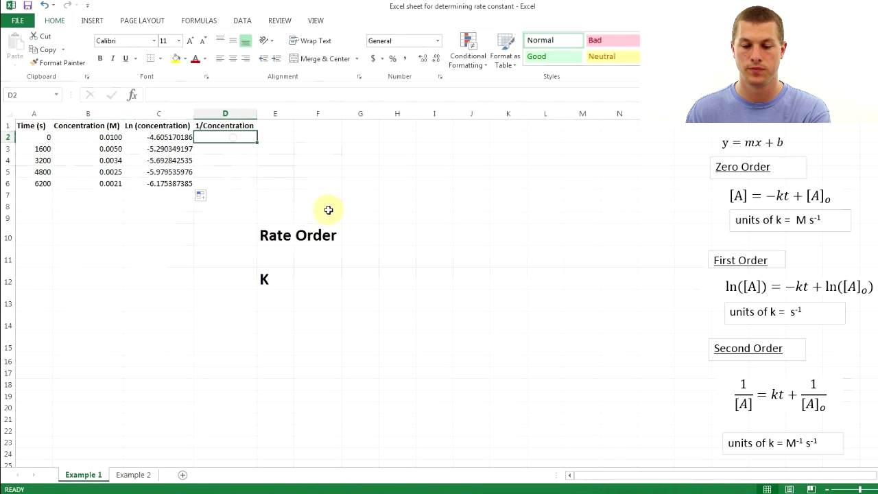
pyautogui.write('=1/')
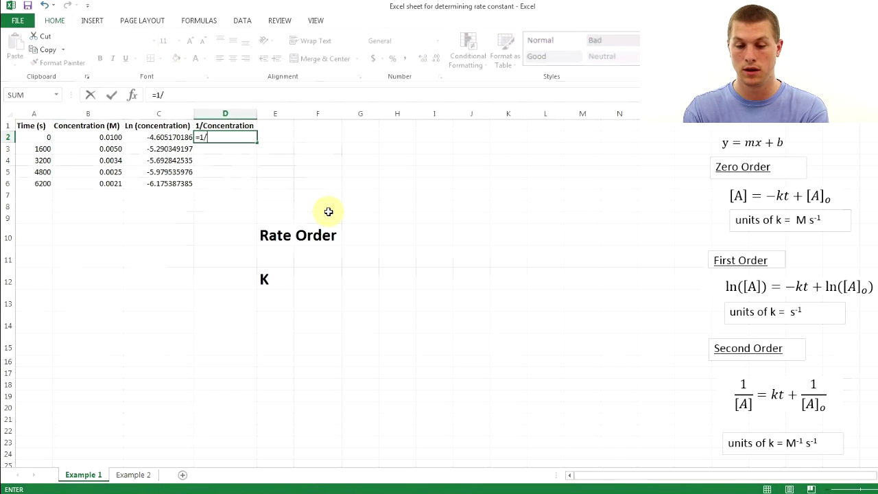
pyautogui.click(109, 137)
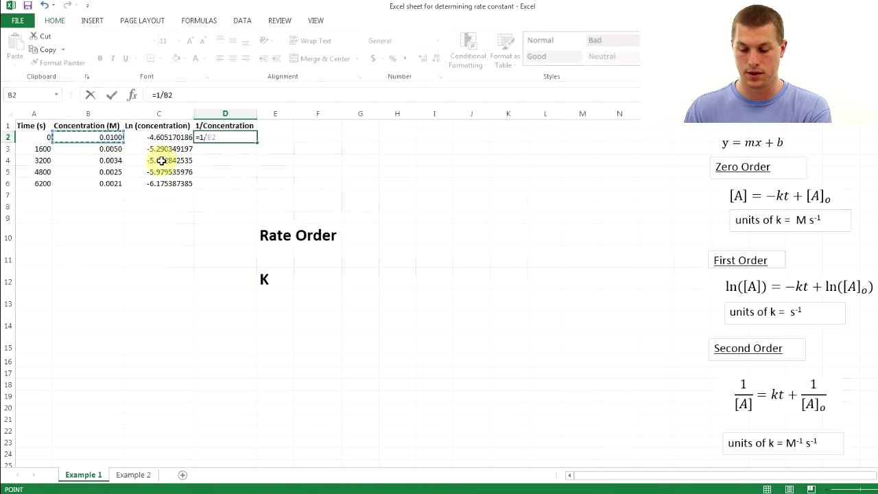
pyautogui.press('Return')
pyautogui.click(231, 139)
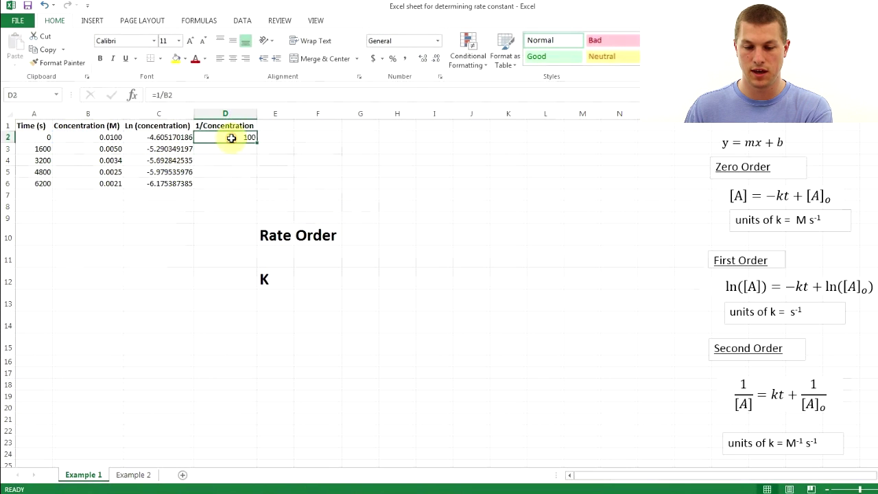
pyautogui.moveTo(256, 140); pyautogui.dragTo(255, 185)
pyautogui.click(298, 193)
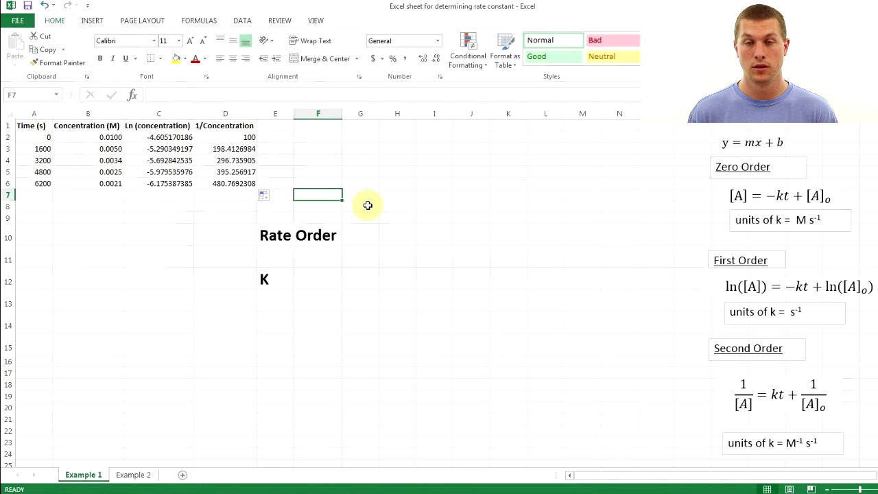
# Step: Insert an empty scatter chart and place it beneath the data table
pyautogui.click(89, 21)
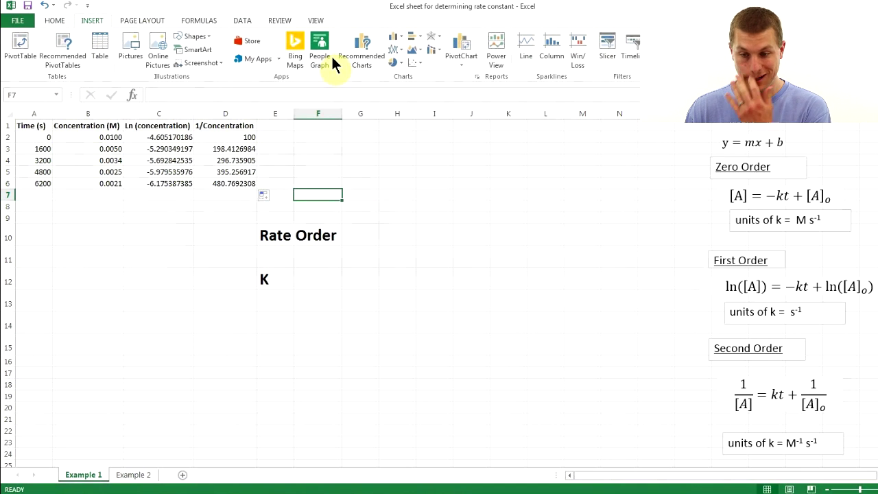
pyautogui.click(418, 62)
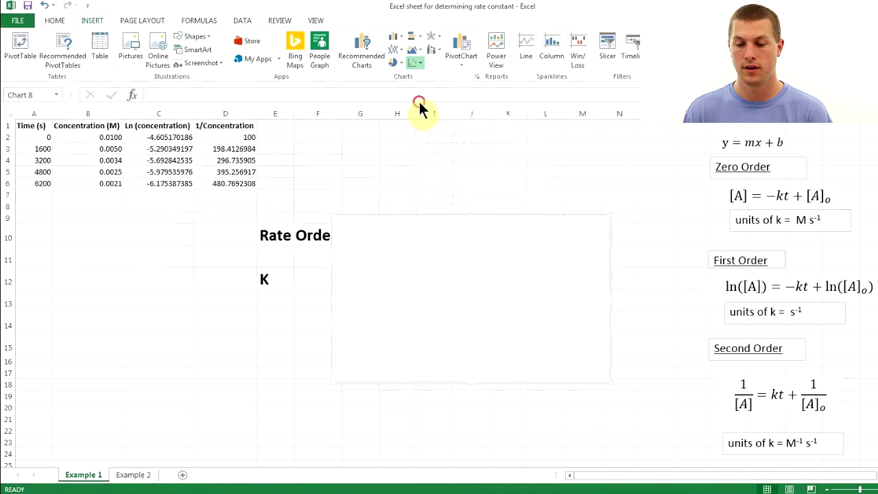
pyautogui.moveTo(408, 223); pyautogui.dragTo(128, 278)
pyautogui.moveTo(191, 285); pyautogui.dragTo(182, 231)
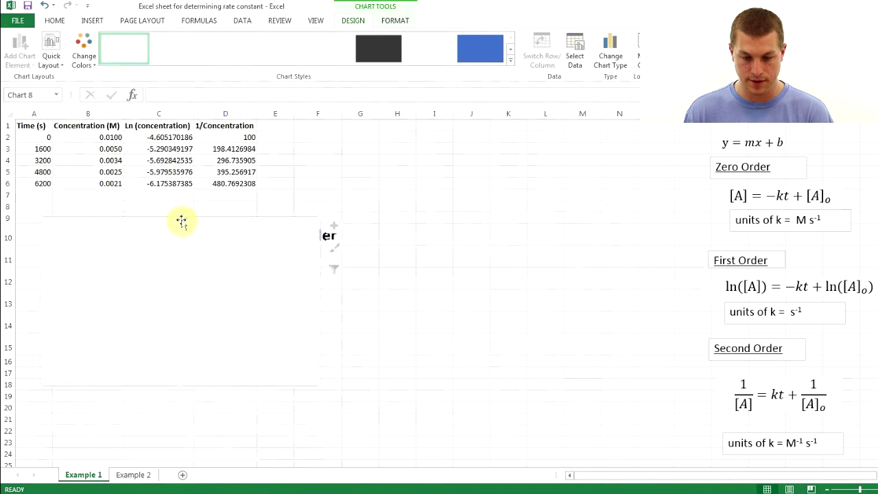
# Step: Add a data series to the empty chart with the time values A2:A6 as its X values
pyautogui.rightClick(168, 262)
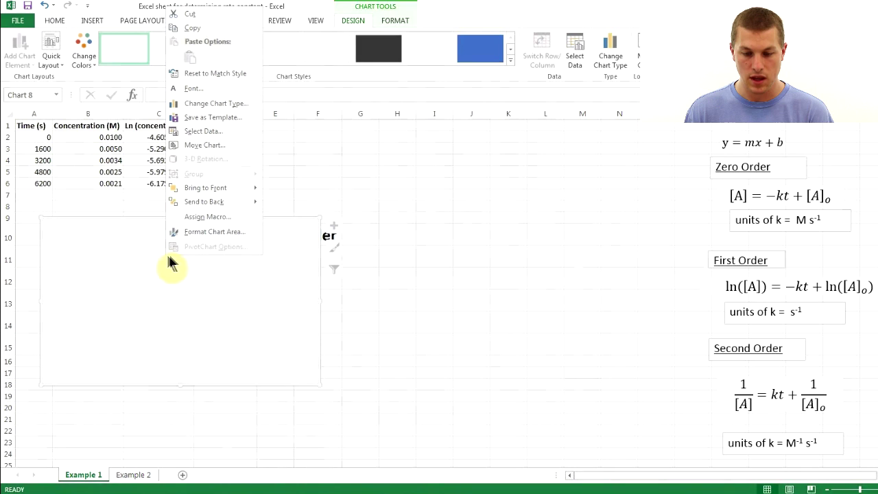
pyautogui.rightClick(128, 266)
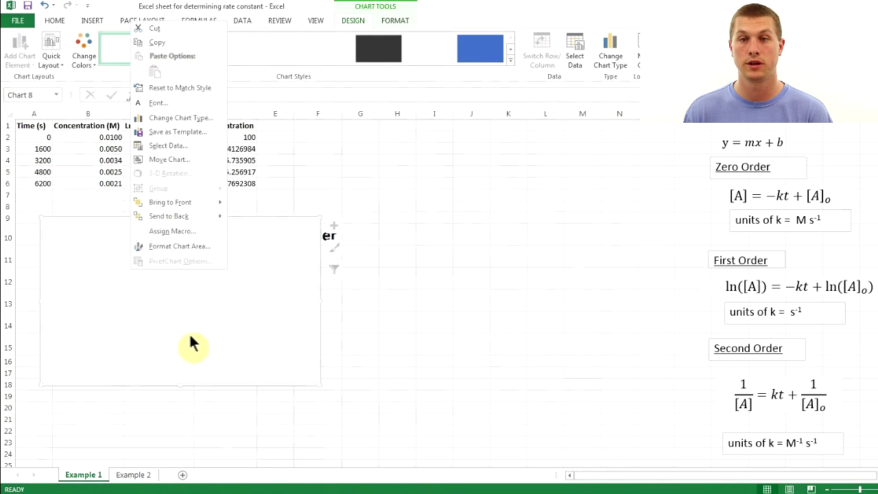
pyautogui.click(176, 145)
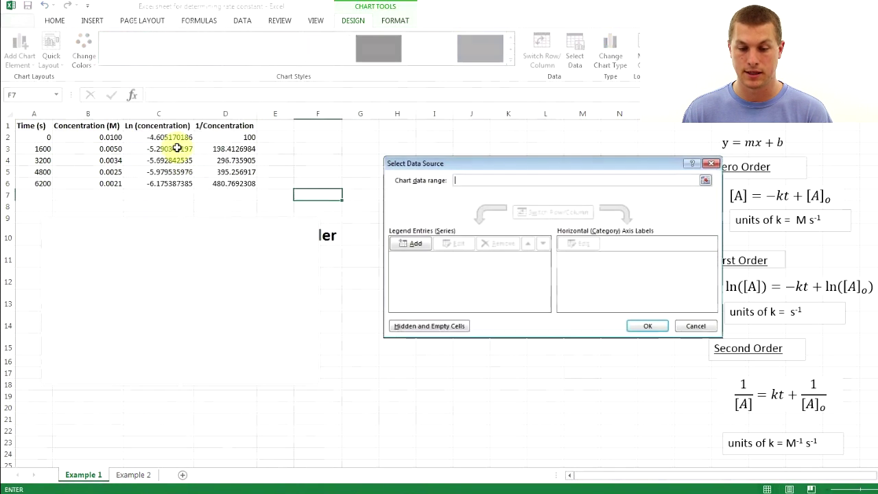
pyautogui.click(418, 244)
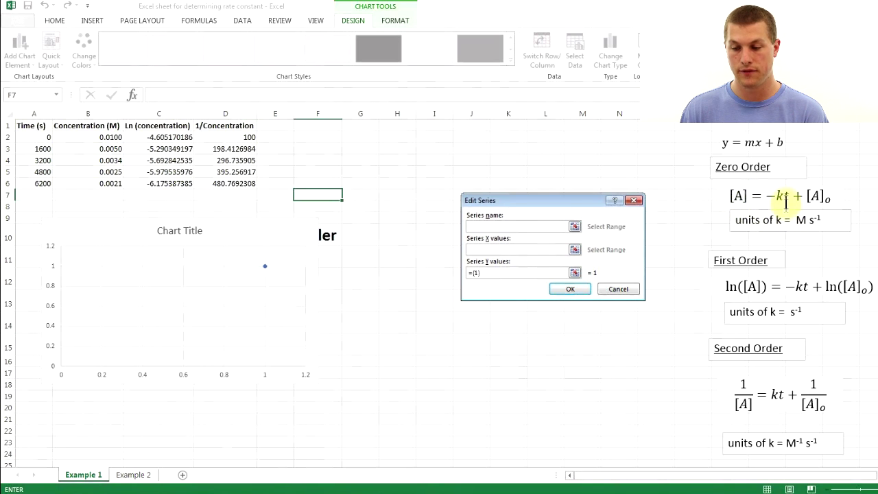
pyautogui.click(574, 249)
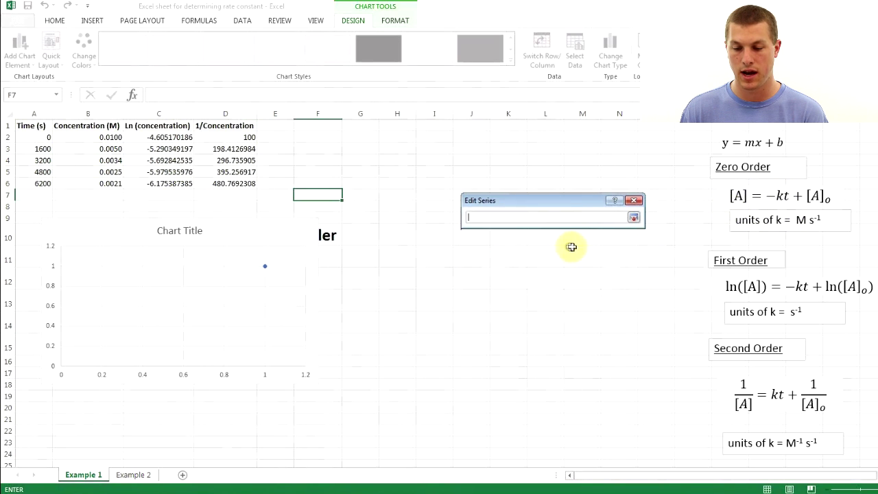
pyautogui.moveTo(32, 139); pyautogui.dragTo(37, 180)
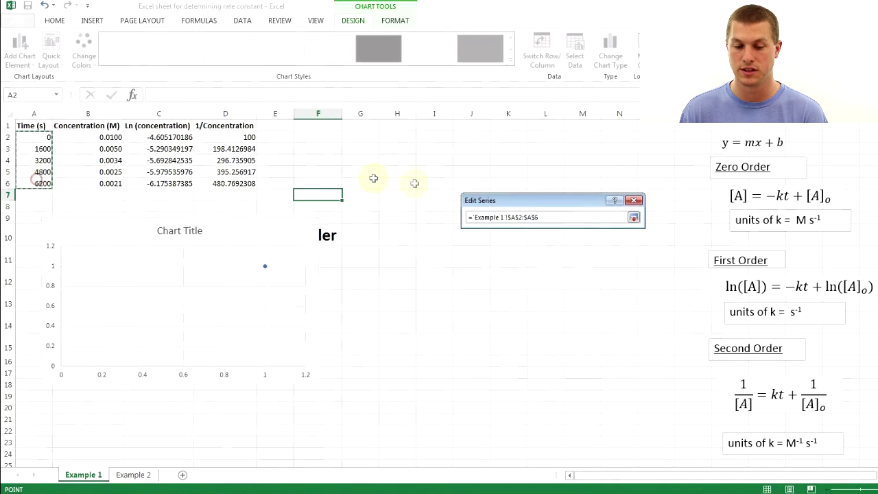
pyautogui.click(633, 217)
pyautogui.press('Tab')
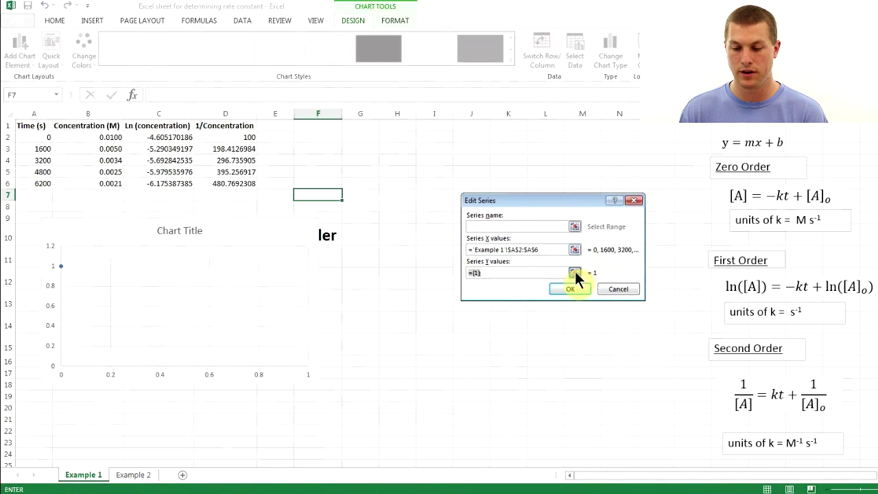
# Step: Set the series Y values to the concentrations in B2:B6 and accept the chart's data source
pyautogui.click(574, 272)
pyautogui.moveTo(106, 132); pyautogui.dragTo(112, 184)
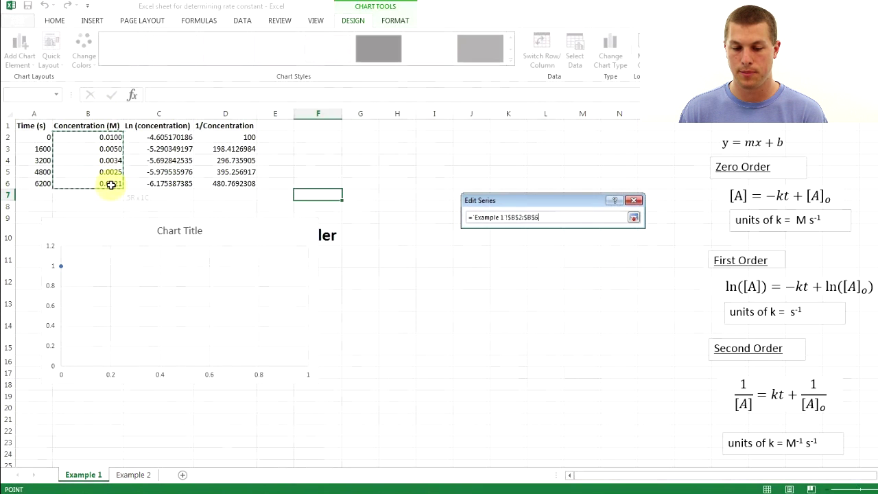
pyautogui.click(633, 216)
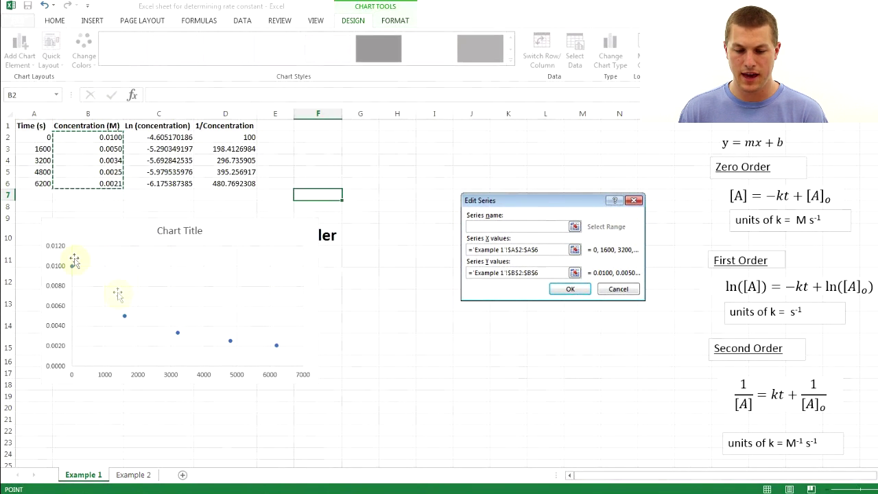
pyautogui.click(570, 288)
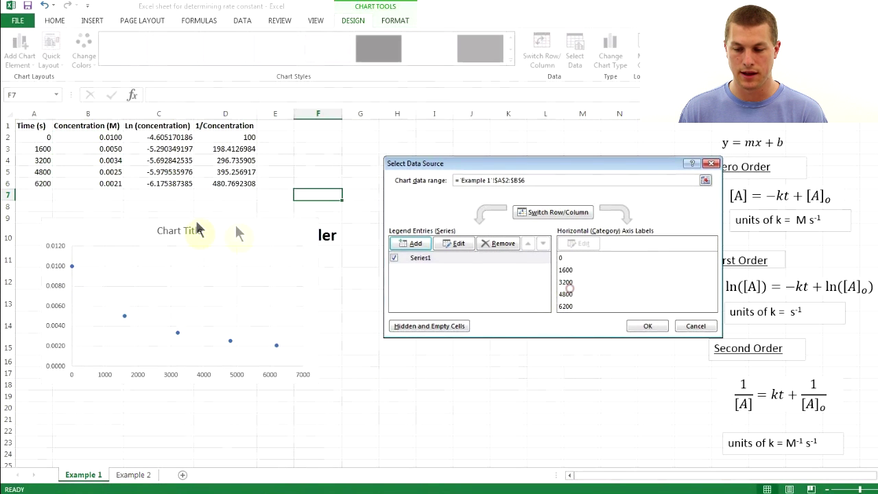
pyautogui.click(647, 327)
# Step: Shift the chart title to the left and change its text to "Conventration vs time"
pyautogui.click(193, 230)
pyautogui.moveTo(201, 231); pyautogui.dragTo(163, 232)
pyautogui.doubleClick(172, 229)
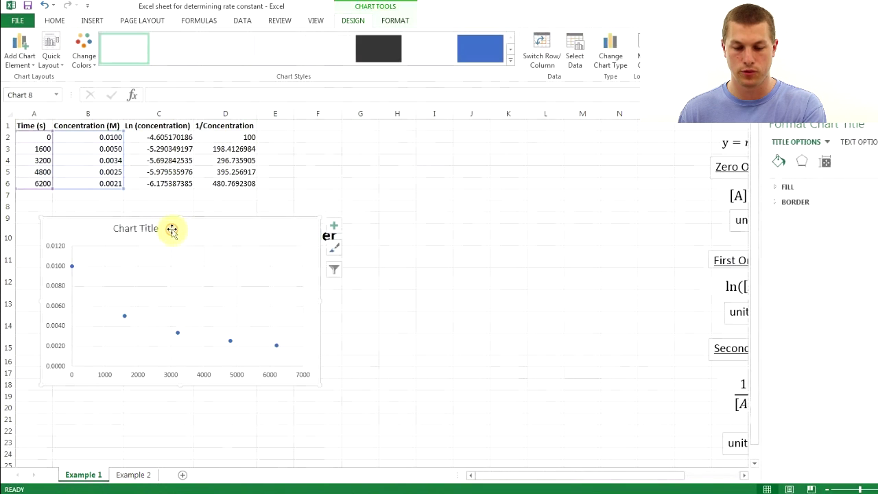
pyautogui.click(147, 229)
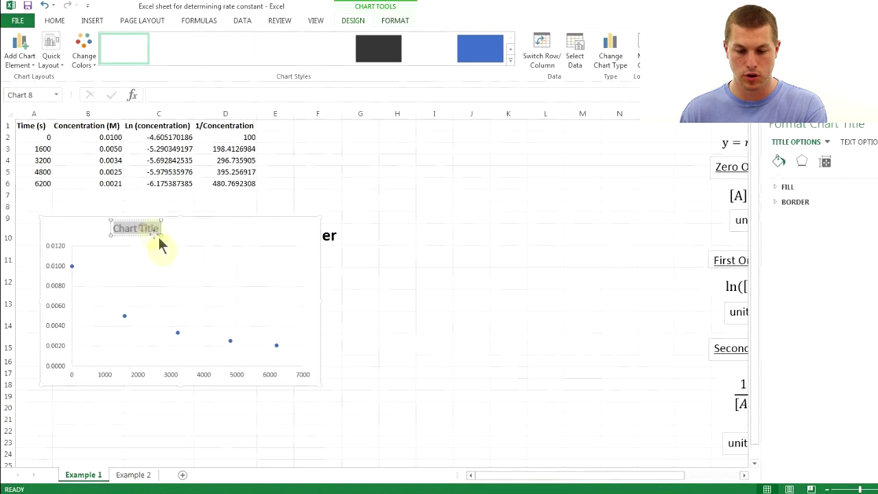
pyautogui.write('C')
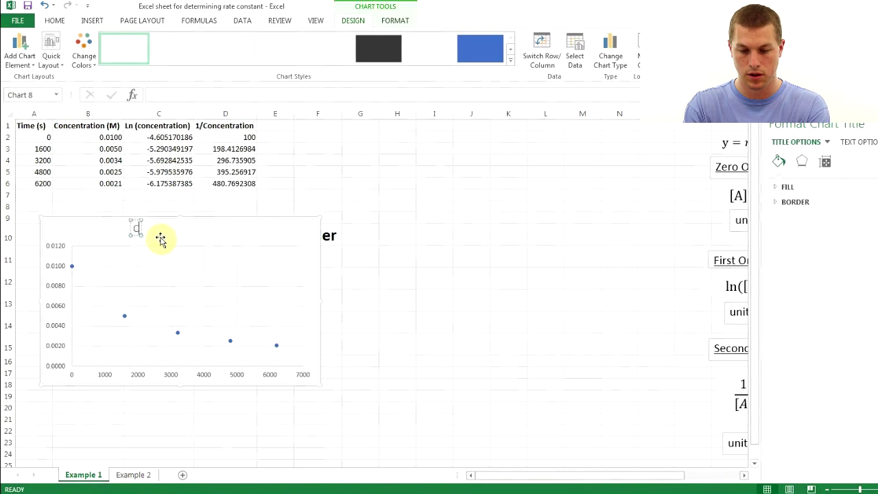
pyautogui.write('onve')
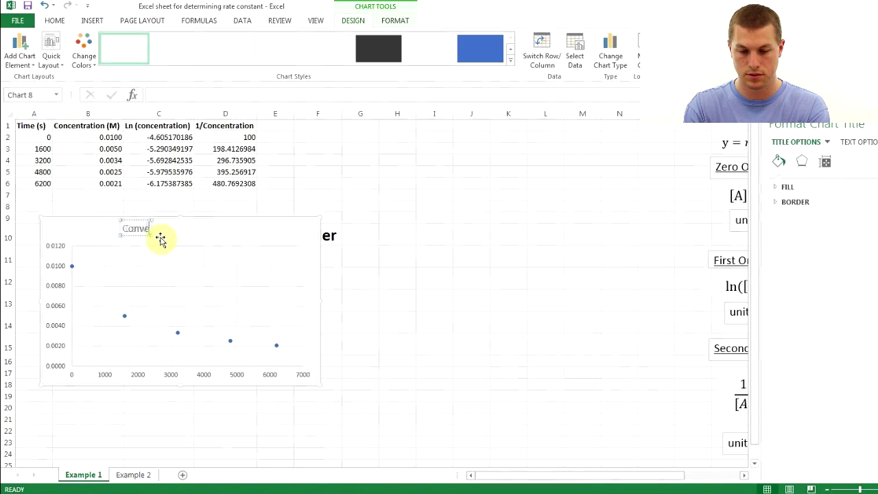
pyautogui.write('ntration vs time')
pyautogui.press('Return')
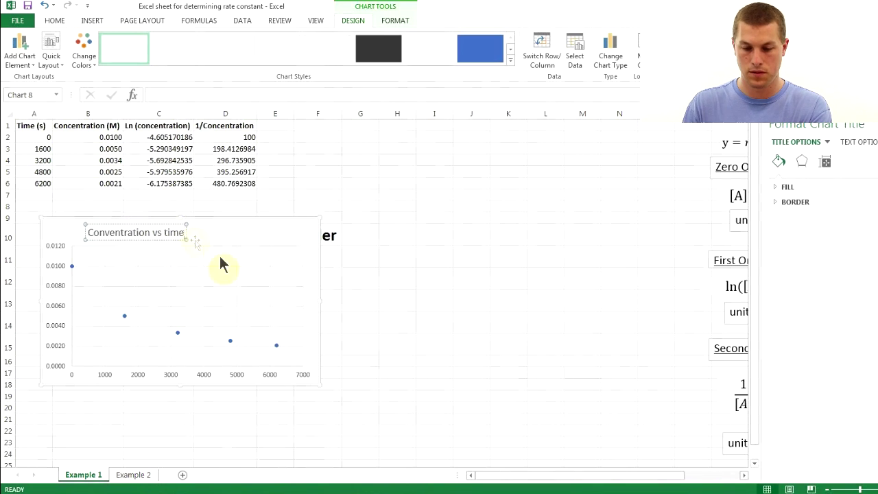
pyautogui.click(338, 299)
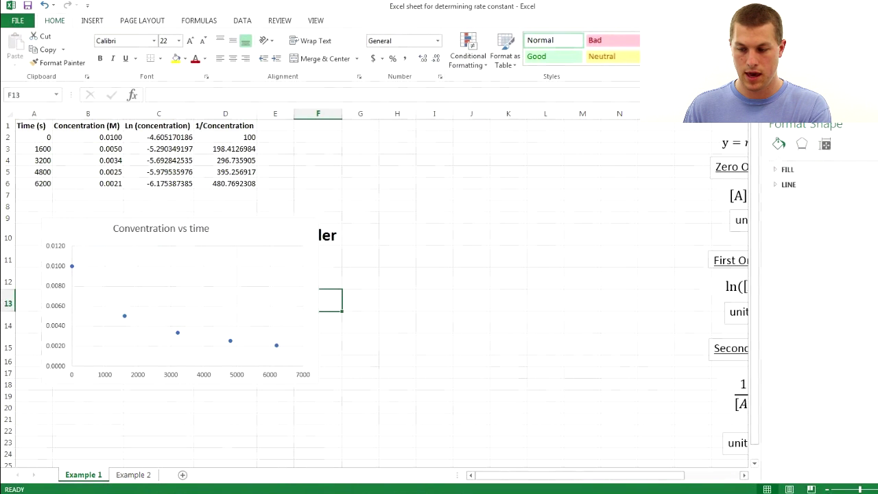
# Step: Move the concentration chart down so it sits below the Rate Order label
pyautogui.moveTo(303, 233); pyautogui.dragTo(295, 262)
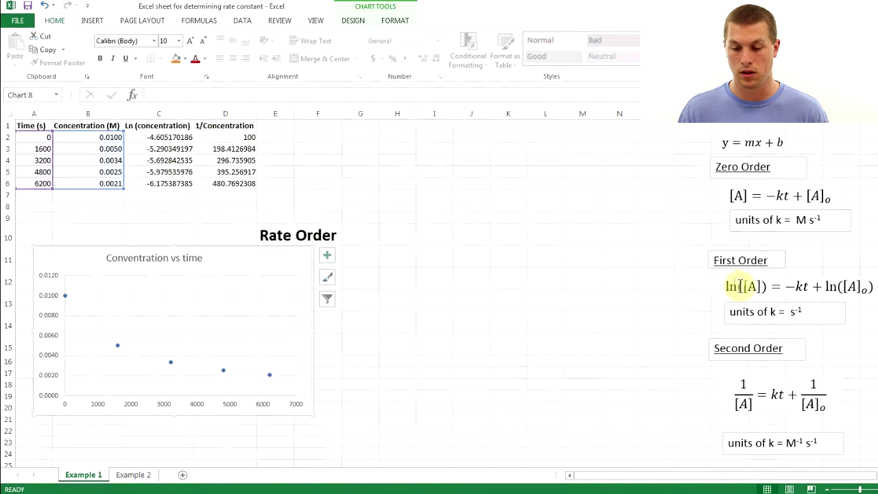
pyautogui.click(384, 158)
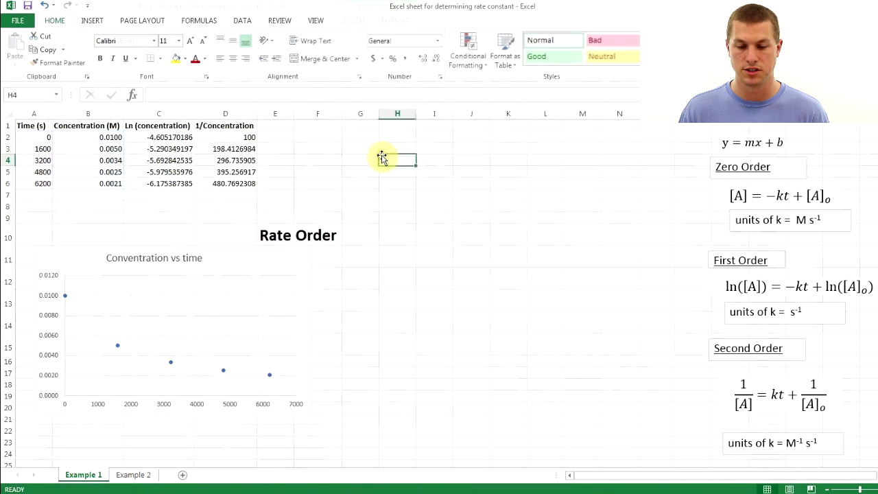
# Step: Insert a blank scatter chart and add a data series with the time values A2:A6 as its X values
pyautogui.click(92, 20)
pyautogui.click(417, 63)
pyautogui.click(423, 98)
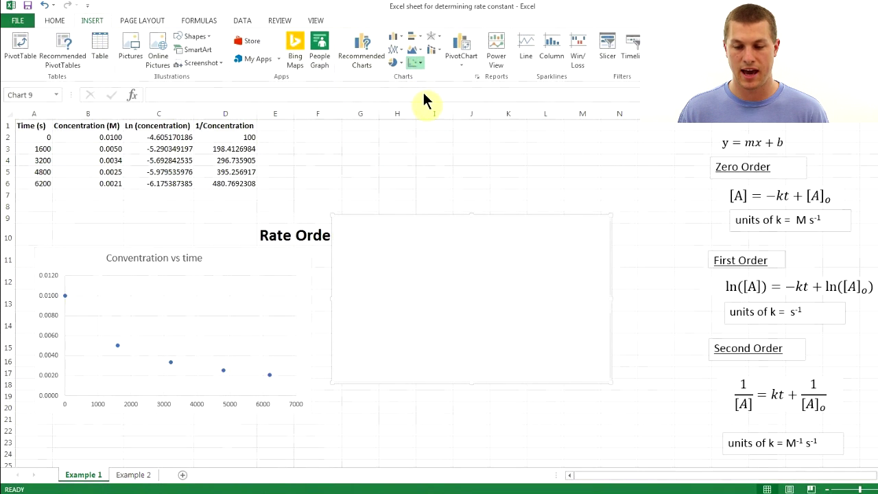
pyautogui.rightClick(434, 290)
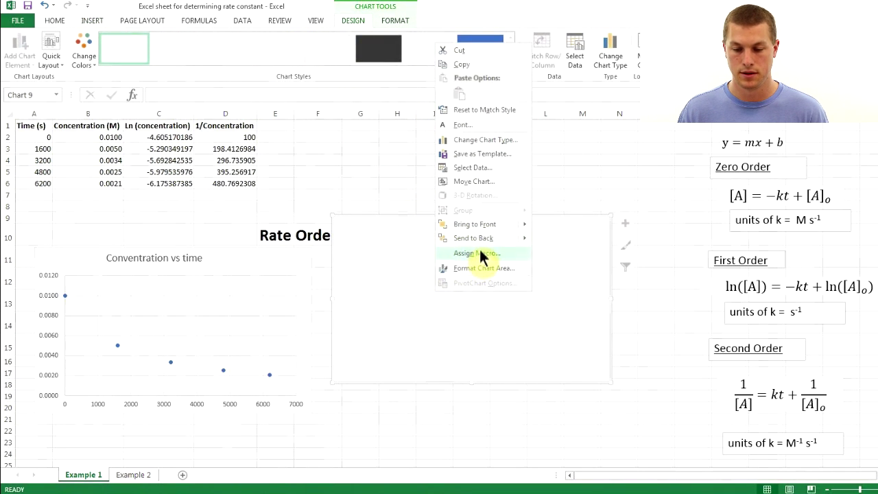
pyautogui.click(476, 167)
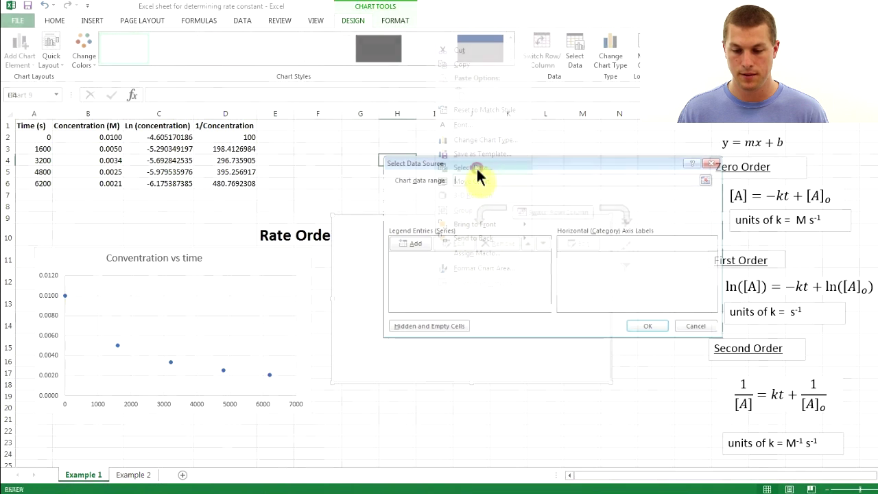
pyautogui.click(410, 245)
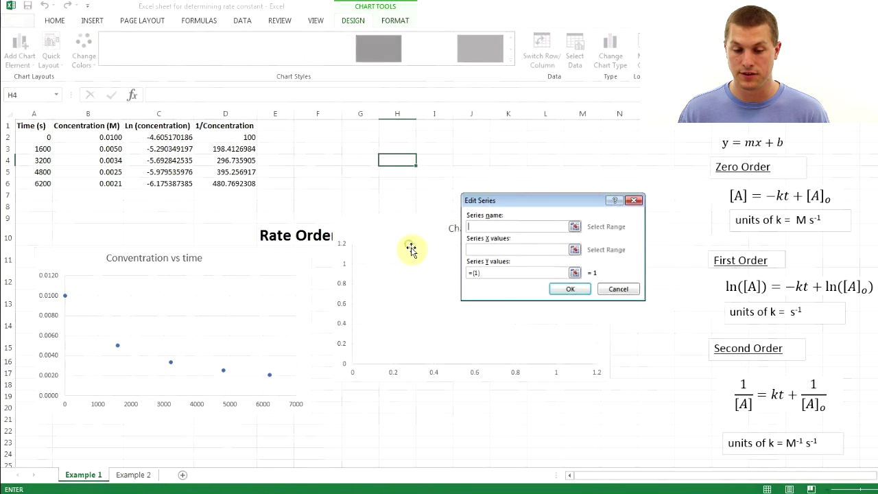
pyautogui.click(575, 250)
pyautogui.moveTo(45, 137); pyautogui.dragTo(43, 182)
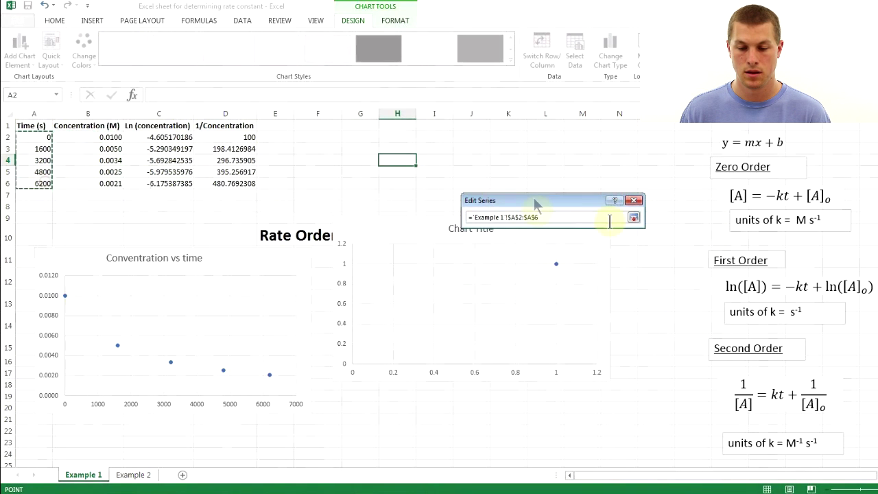
pyautogui.click(633, 216)
# Step: Set the series Y values to the ln concentrations in C2:C6 and accept the chart's data source
pyautogui.click(576, 275)
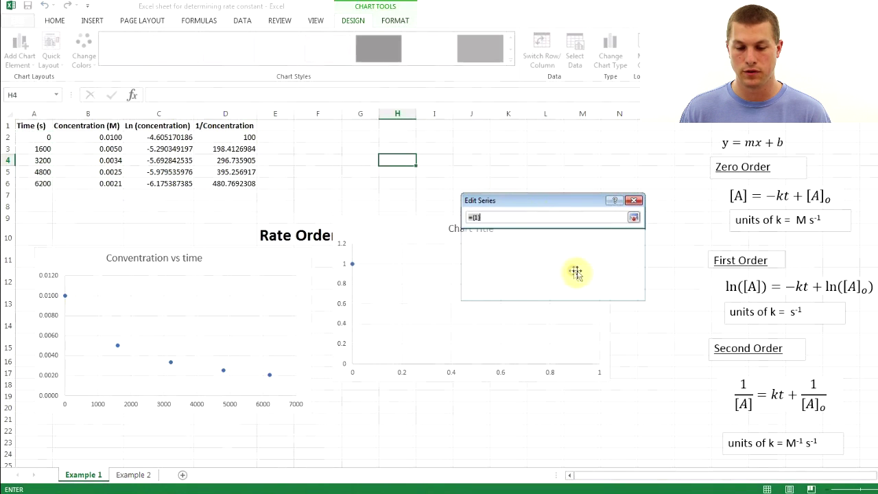
pyautogui.moveTo(161, 137); pyautogui.dragTo(176, 182)
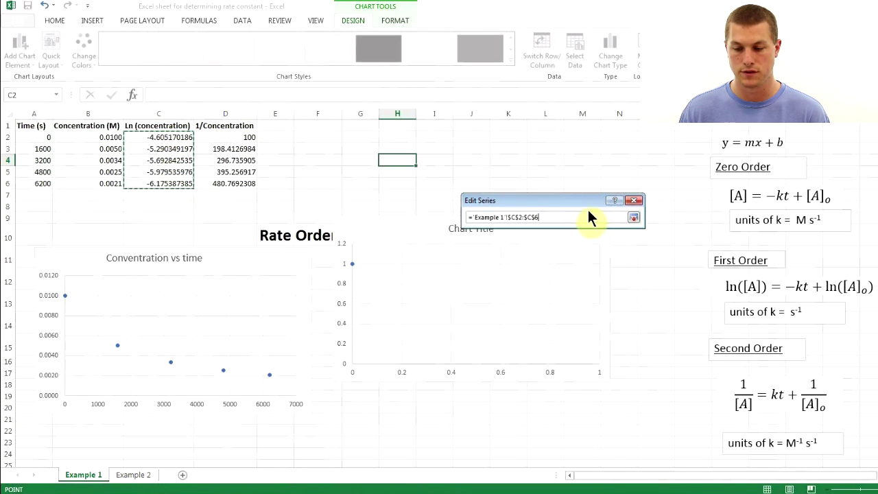
pyautogui.click(634, 217)
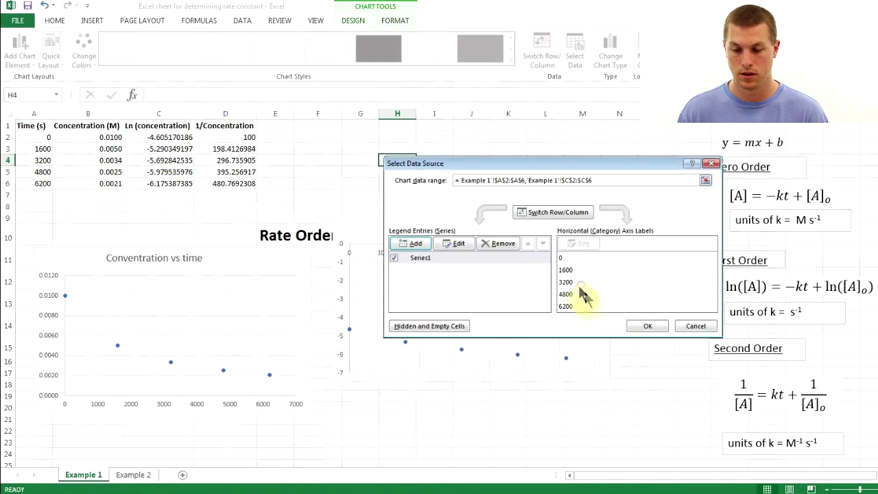
pyautogui.click(647, 325)
# Step: Move the new chart below the Rate Order row and title it "Ln(concentration) vs time (First order test)"
pyautogui.moveTo(558, 230); pyautogui.dragTo(576, 271)
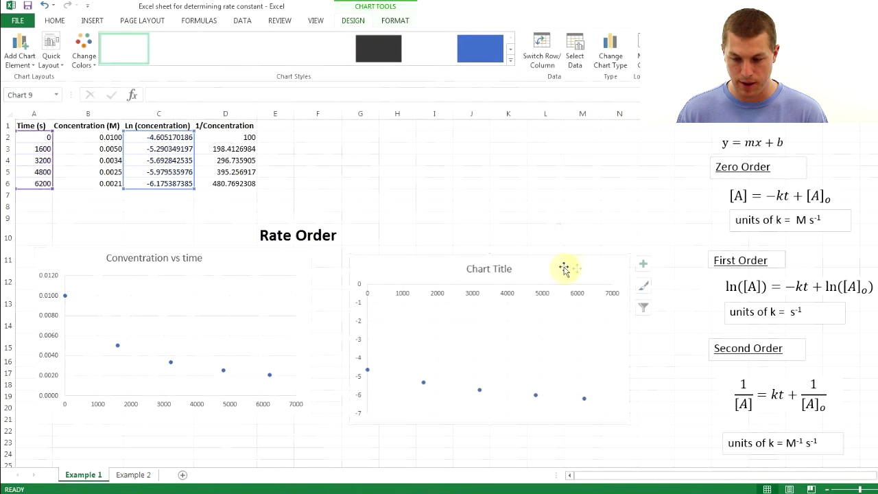
pyautogui.doubleClick(487, 268)
pyautogui.doubleClick(488, 268)
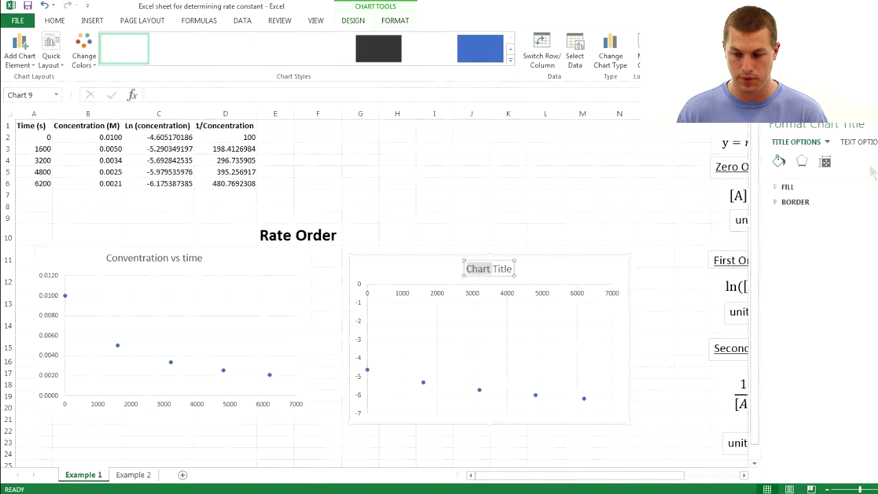
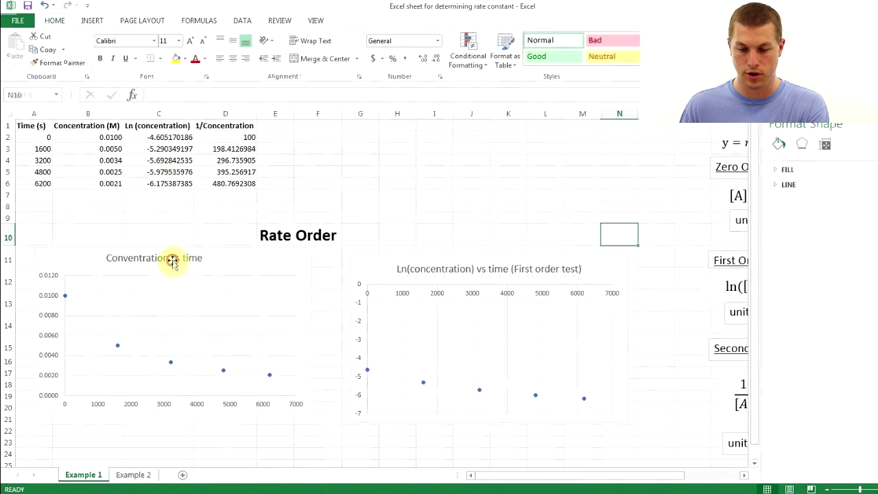
# Step: Extend the concentration chart's title to "Conventration vs time (zero order test)"
pyautogui.click(188, 257)
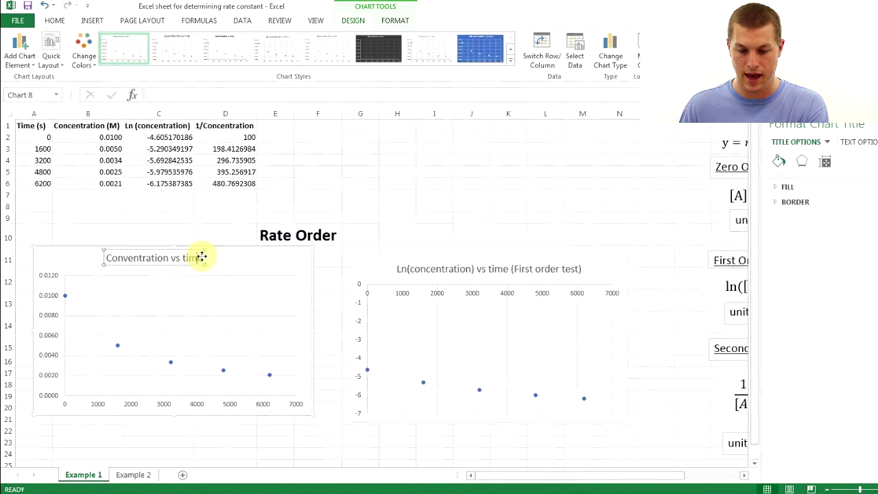
pyautogui.write('(zero ord')
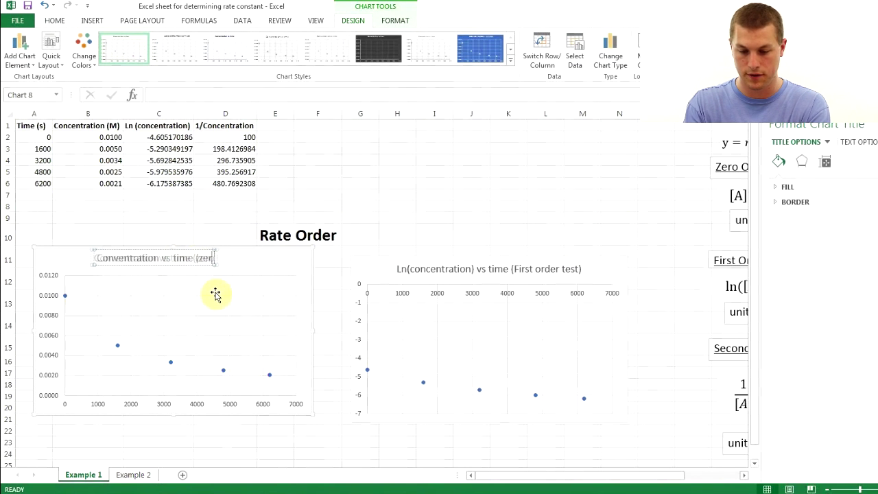
pyautogui.click(215, 293)
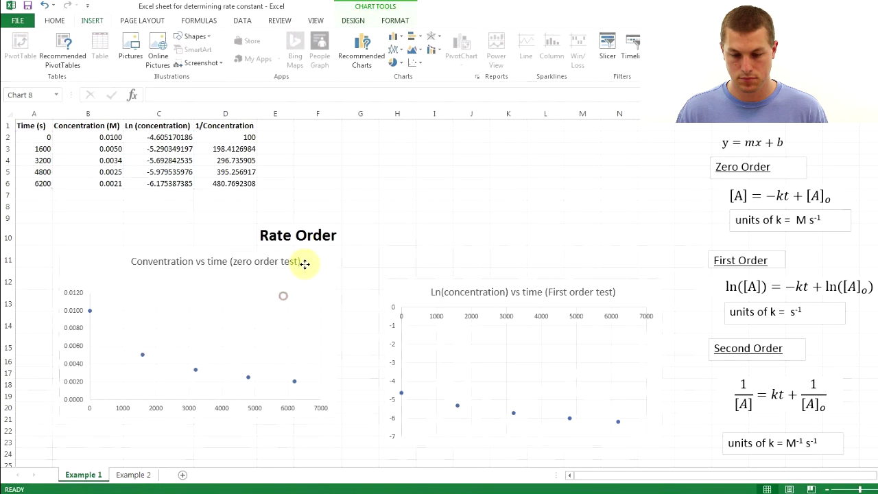
pyautogui.click(304, 261)
# Step: Insert another blank scatter chart, shrunk and placed above the Ln(concentration) chart
pyautogui.click(446, 217)
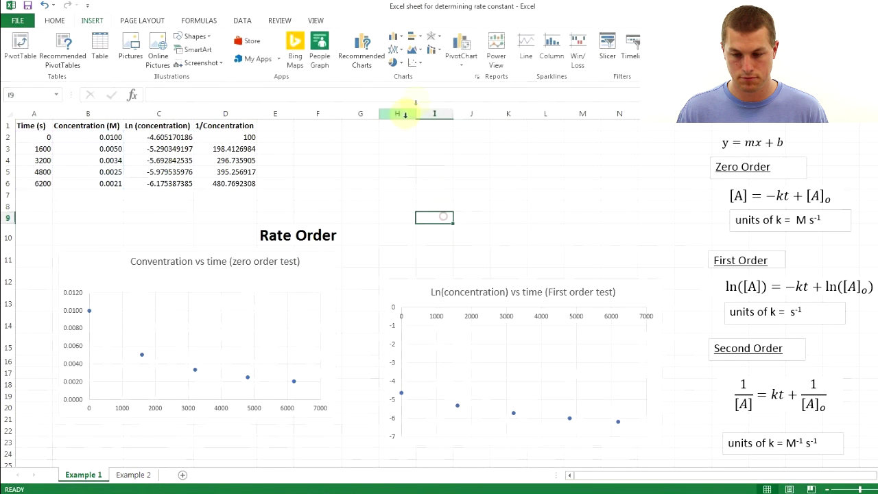
pyautogui.click(419, 66)
pyautogui.click(421, 98)
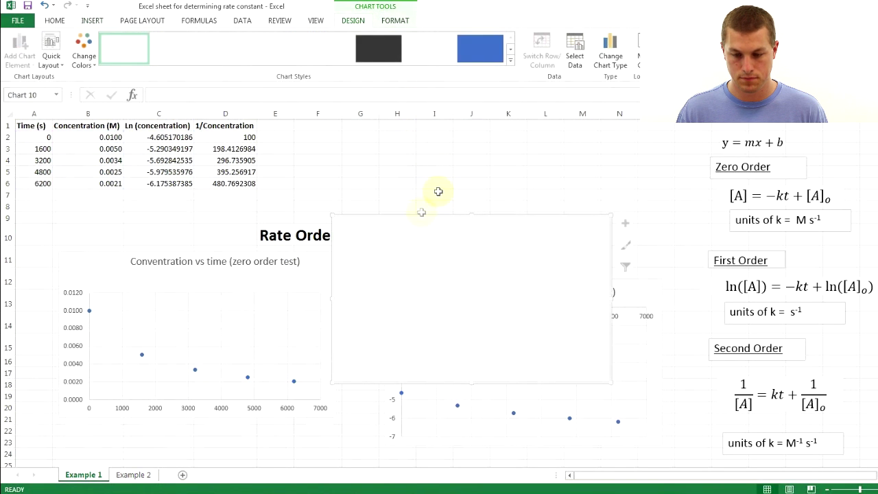
pyautogui.moveTo(418, 216); pyautogui.dragTo(431, 133)
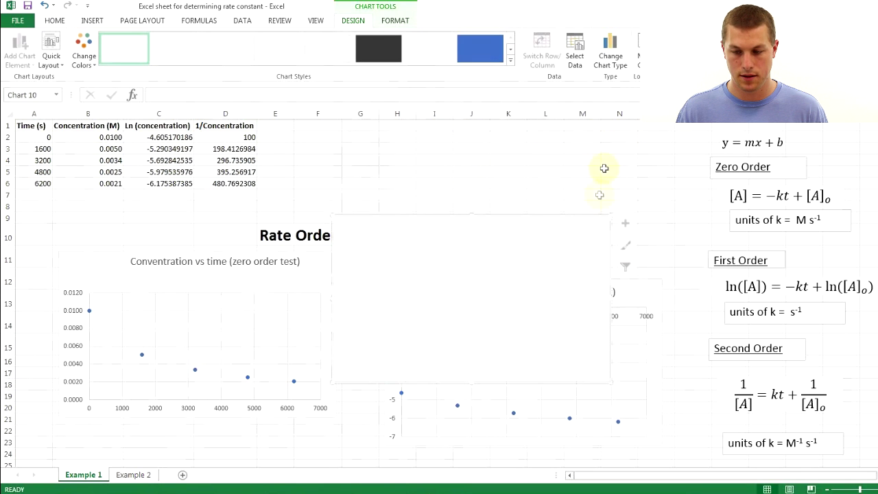
pyautogui.moveTo(611, 216); pyautogui.dragTo(542, 124)
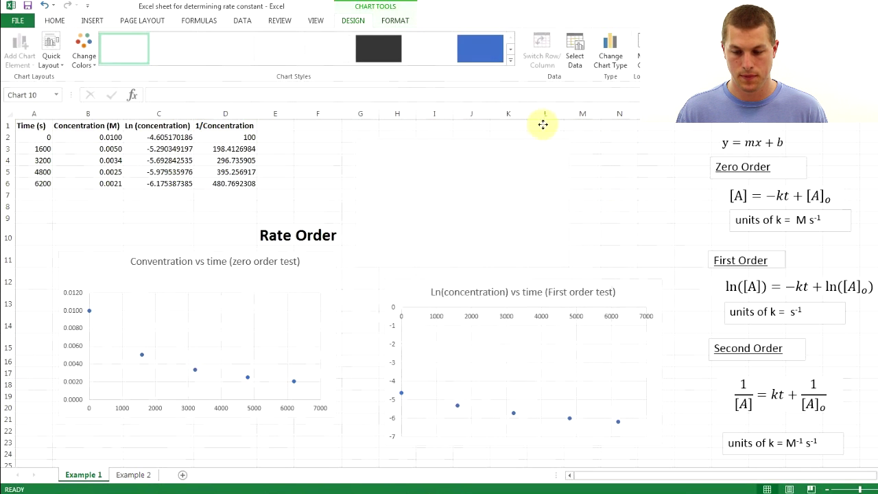
# Step: Add a data series to the blank upper chart with the time values A2:A6 as its X values
pyautogui.rightClick(470, 163)
pyautogui.click(505, 286)
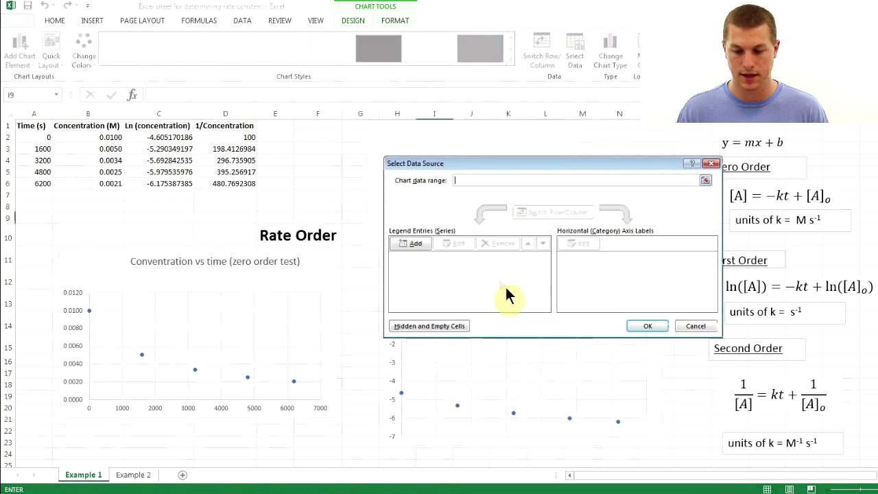
pyautogui.click(419, 242)
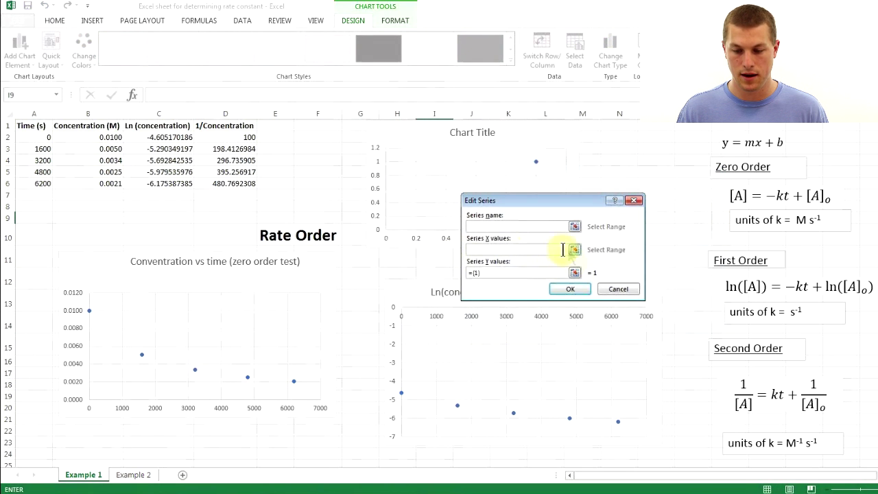
pyautogui.click(569, 249)
pyautogui.moveTo(45, 137); pyautogui.dragTo(44, 183)
pyautogui.click(633, 218)
# Step: Set the series Y values to the reciprocal concentrations in D2:D6 and accept the chart's data source
pyautogui.click(570, 272)
pyautogui.moveTo(230, 138); pyautogui.dragTo(237, 182)
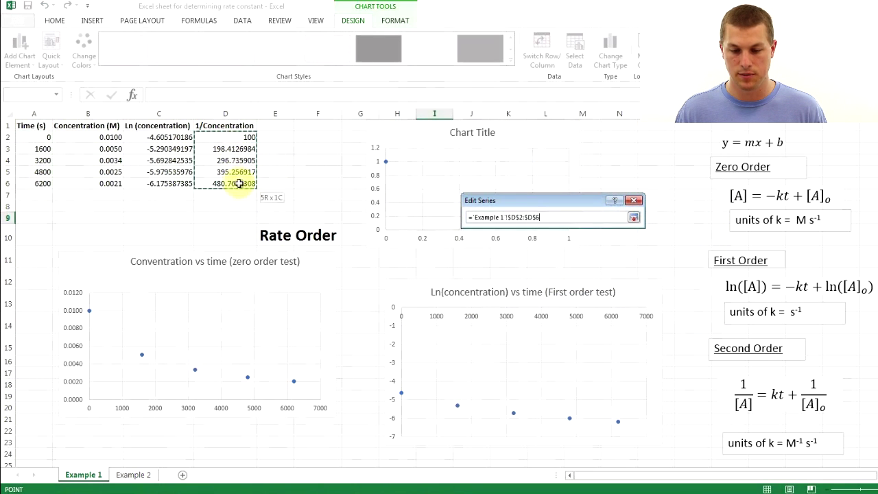
pyautogui.click(633, 217)
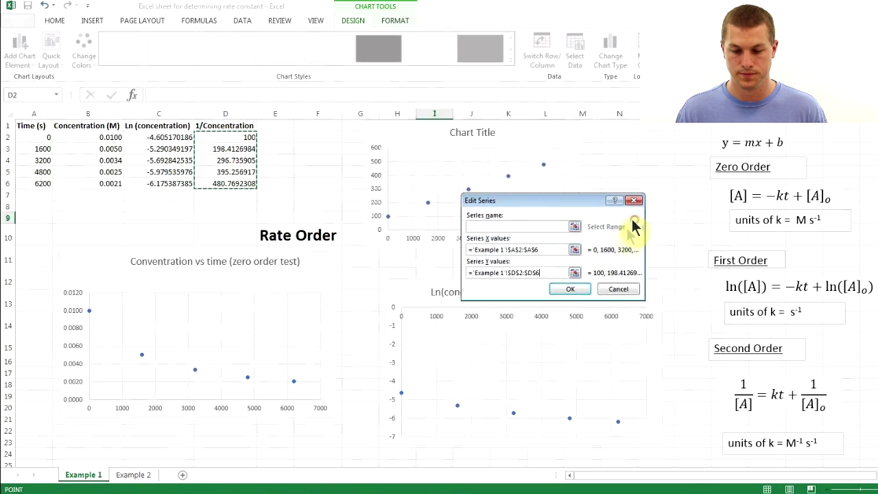
pyautogui.click(576, 291)
pyautogui.click(646, 326)
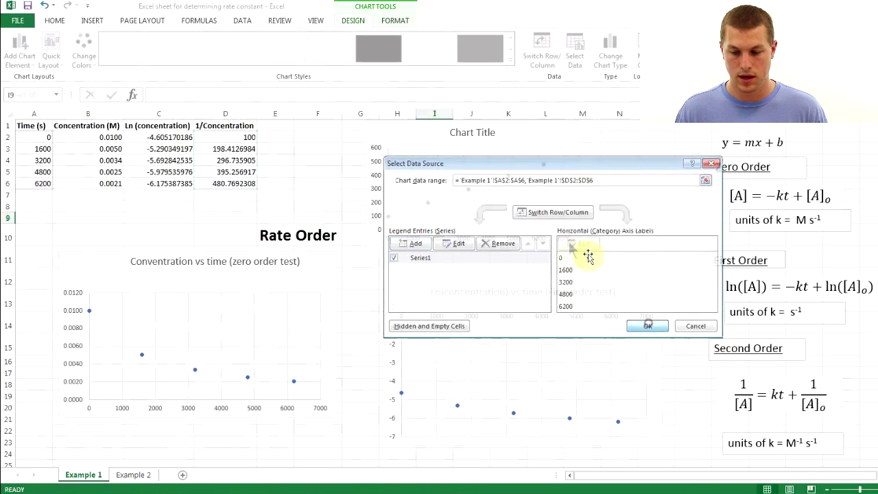
# Step: Enlarge the reciprocal concentration chart slightly and change its title to "1/Concentration vs time"
pyautogui.moveTo(580, 248); pyautogui.dragTo(599, 264)
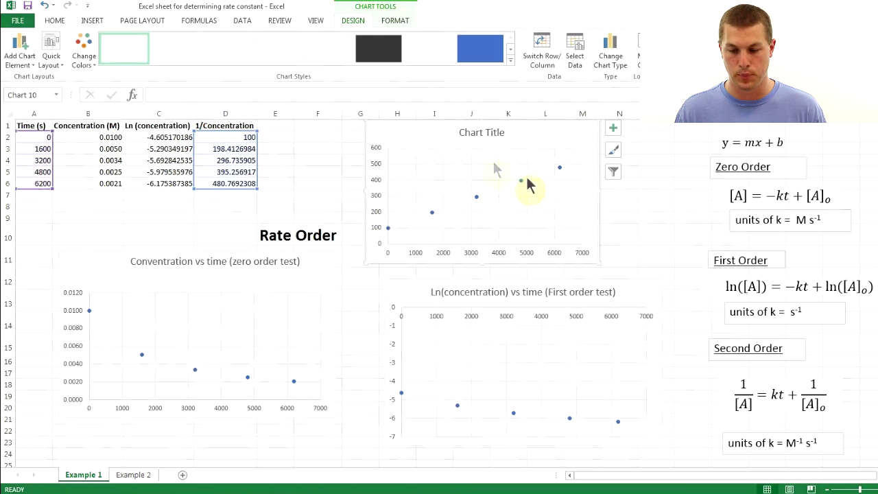
pyautogui.click(493, 137)
pyautogui.tripleClick(480, 133)
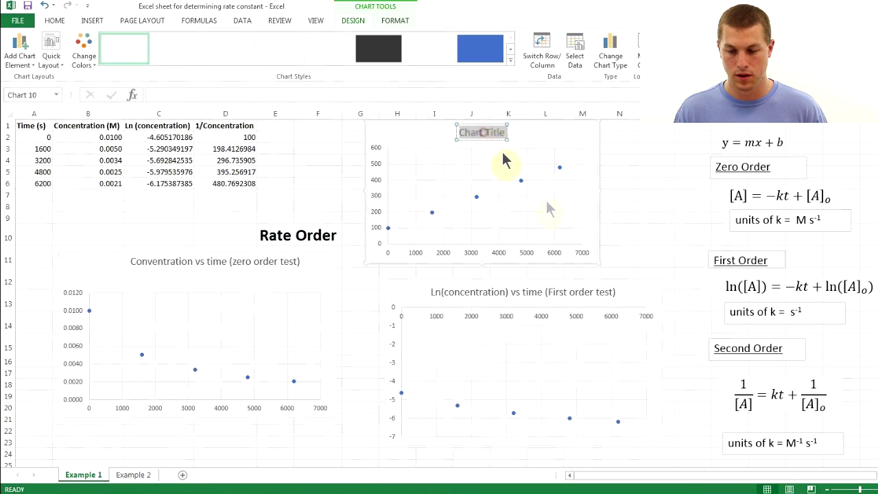
pyautogui.write('1/Concentration')
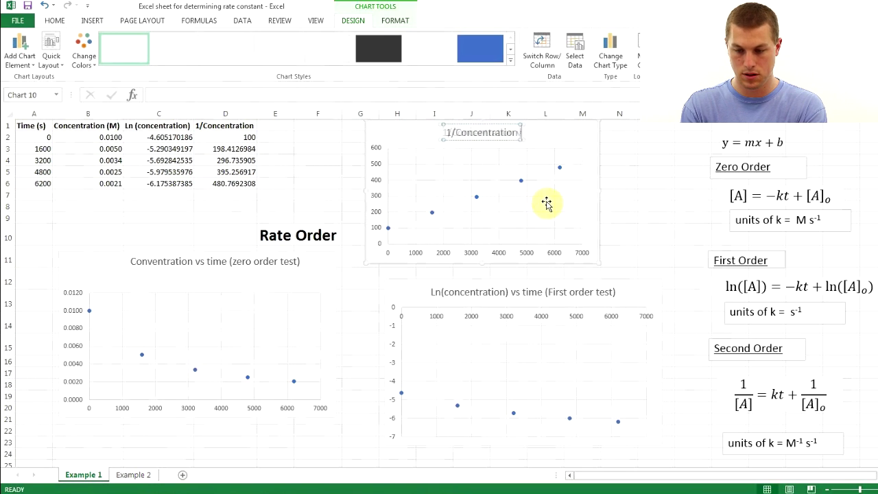
pyautogui.write(' vs time')
# Step: Rearrange the three charts so they clear the Rate Order and K labels and do not overlap each other
pyautogui.click(575, 138)
pyautogui.moveTo(575, 138); pyautogui.dragTo(640, 147)
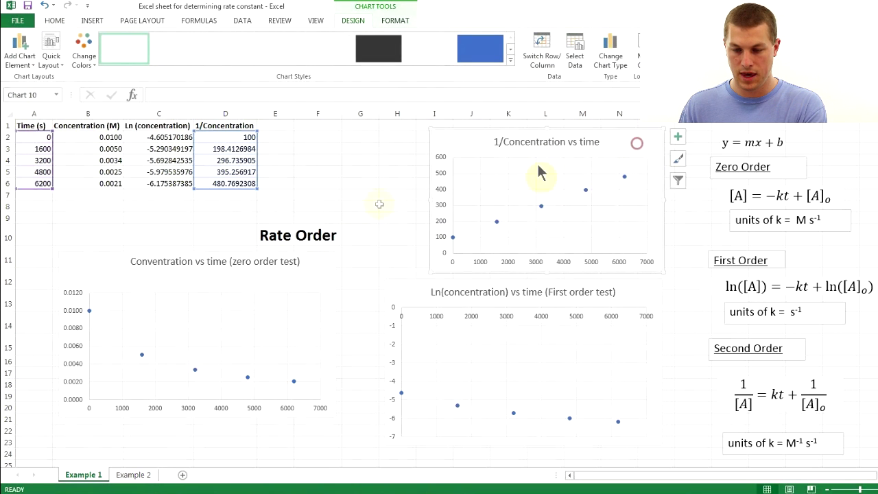
pyautogui.moveTo(183, 251); pyautogui.dragTo(151, 299)
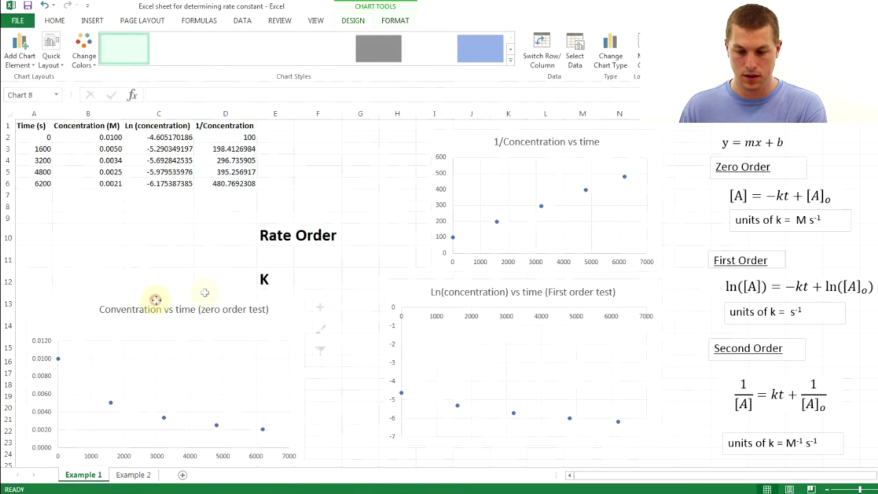
pyautogui.moveTo(414, 295); pyautogui.dragTo(438, 305)
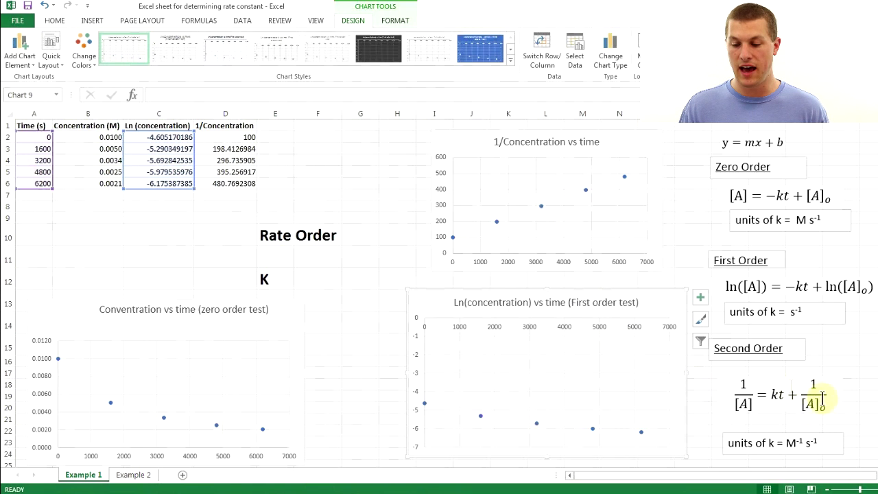
# Step: Enter "2nd" in G10 beside the Rate Order label and format it bold at font size 22
pyautogui.click(359, 233)
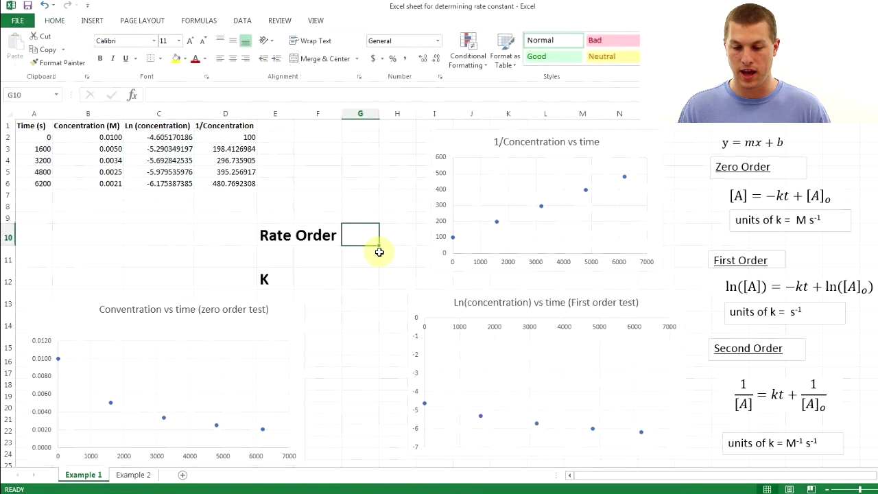
pyautogui.write('2nd')
pyautogui.press('Return')
pyautogui.click(350, 231)
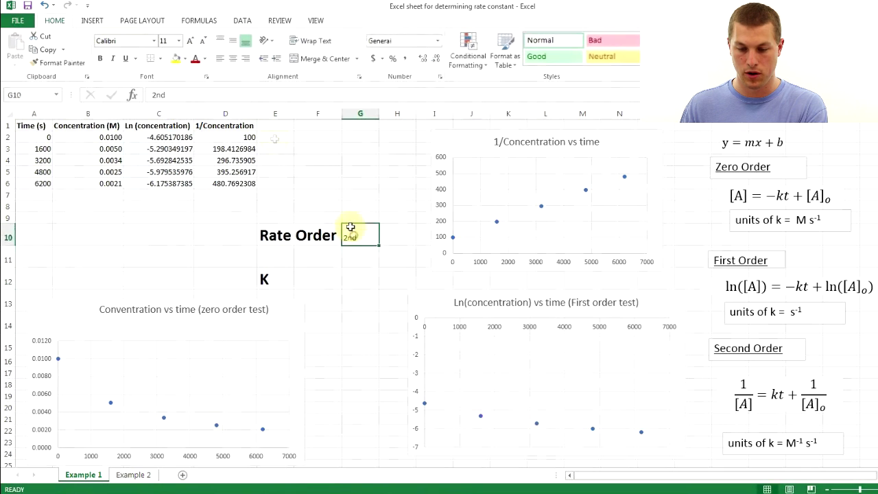
pyautogui.click(165, 43)
pyautogui.write('22')
pyautogui.press('Return')
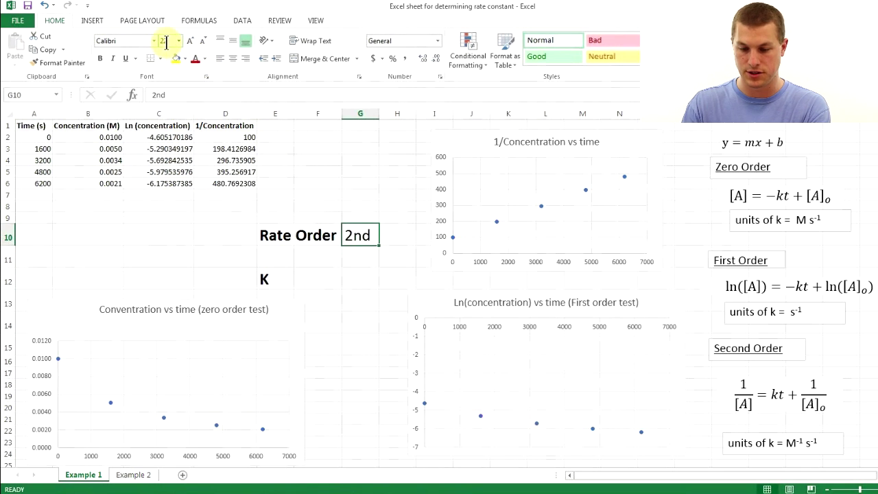
pyautogui.click(99, 58)
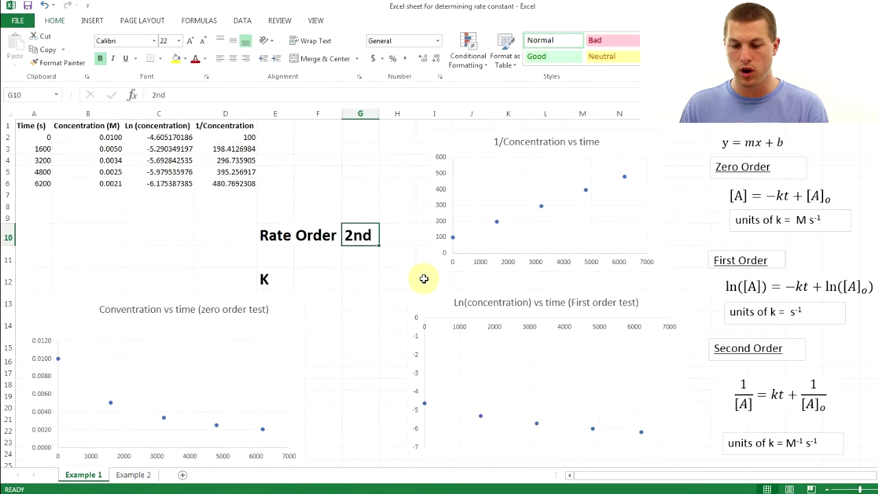
# Step: Examine the K label in E12 and the k term in the second-order equation
pyautogui.click(282, 284)
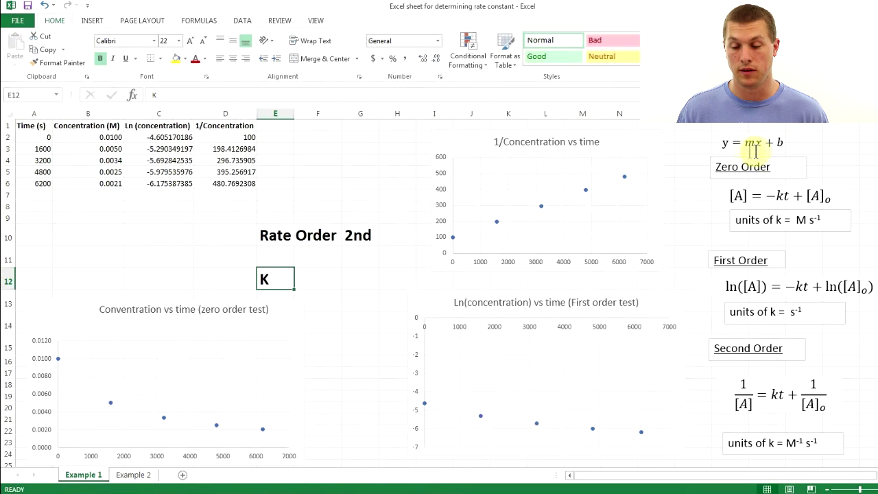
pyautogui.click(777, 395)
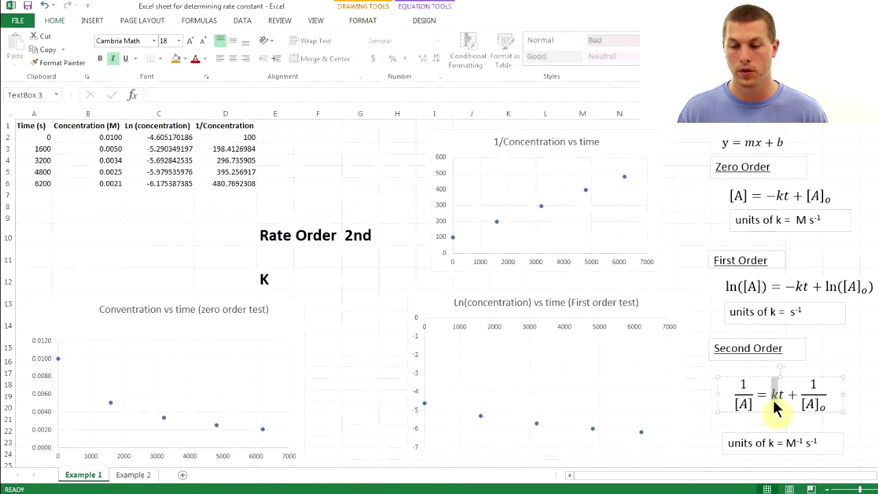
# Step: Add a linear trendline to the 1/Concentration vs time chart and display its equation on the chart
pyautogui.click(540, 208)
pyautogui.rightClick(541, 208)
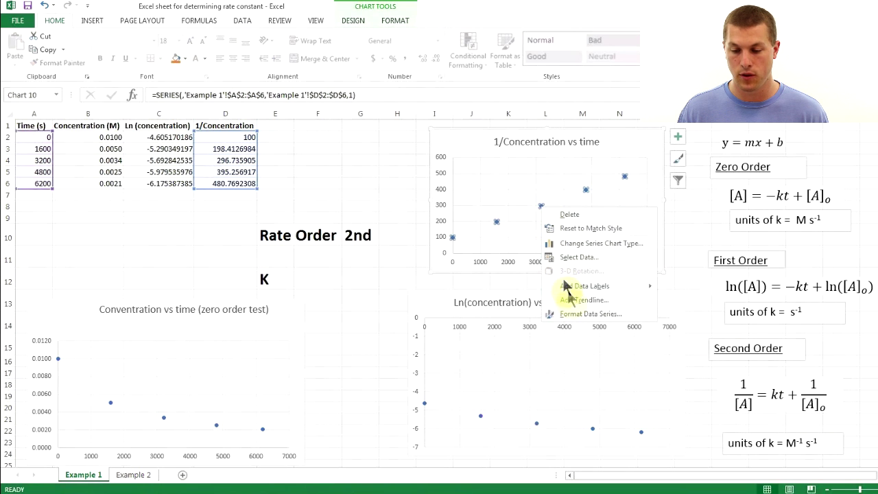
pyautogui.click(571, 300)
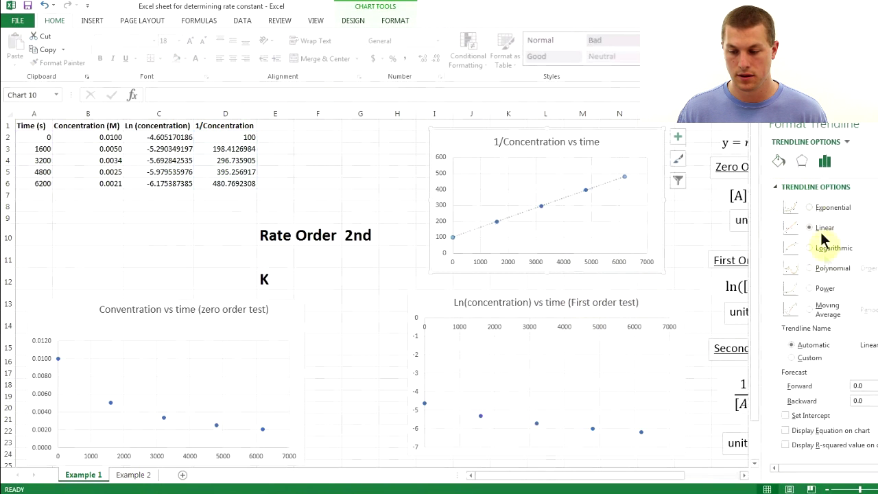
pyautogui.click(786, 432)
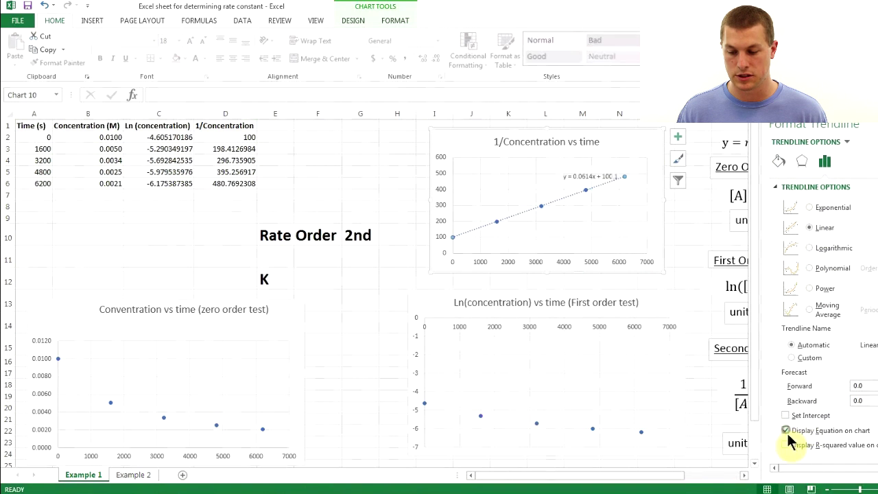
pyautogui.rightClick(541, 206)
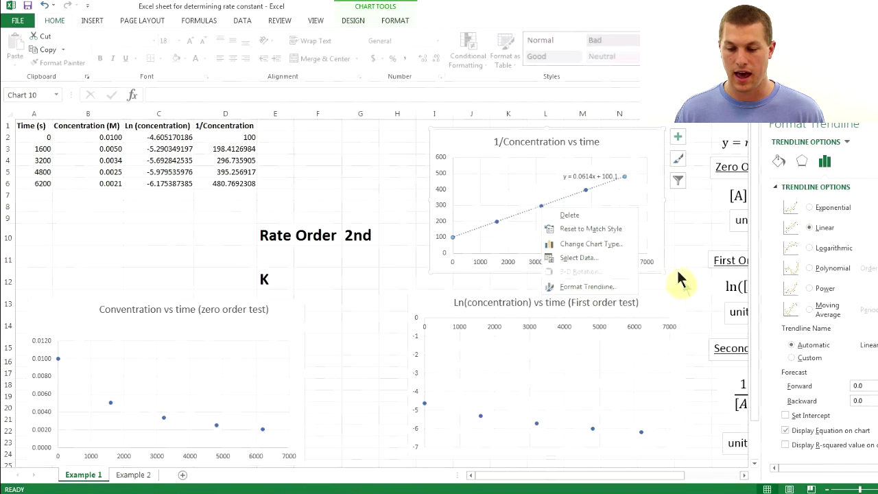
pyautogui.press('Escape')
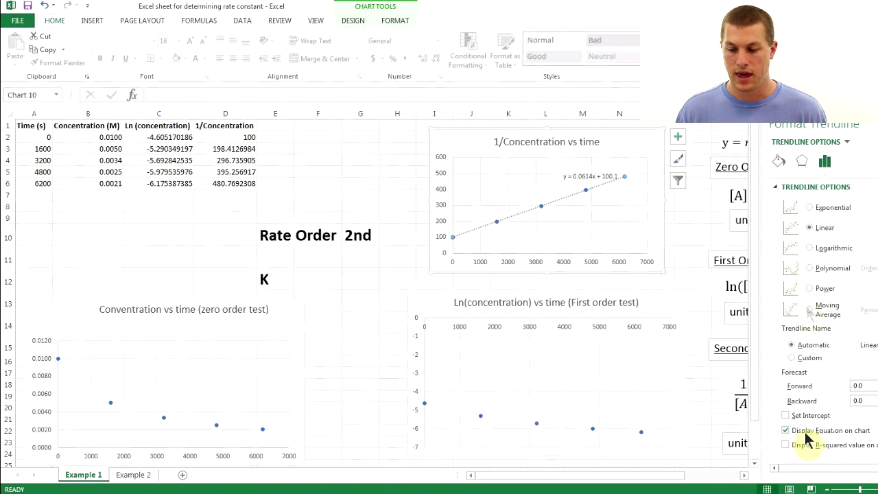
pyautogui.click(619, 227)
pyautogui.click(682, 216)
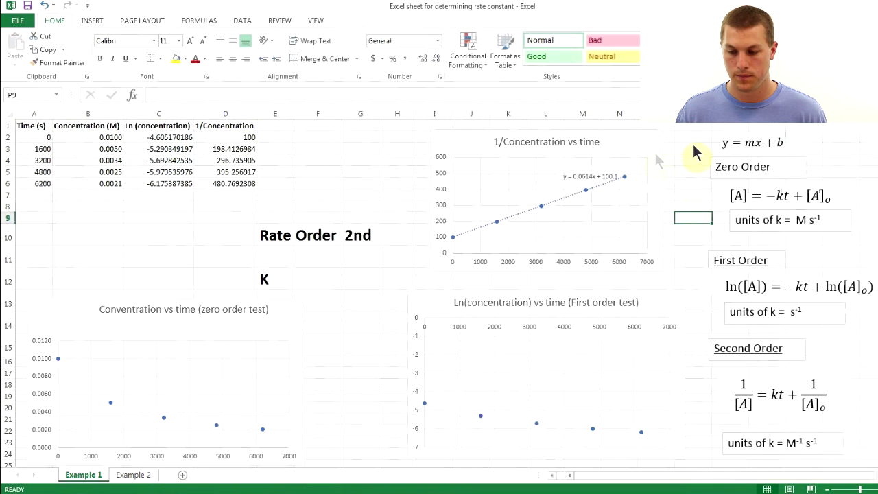
# Step: Move the trendline equation to the clear area above the line and set its font size to 16
pyautogui.moveTo(588, 176); pyautogui.dragTo(516, 180)
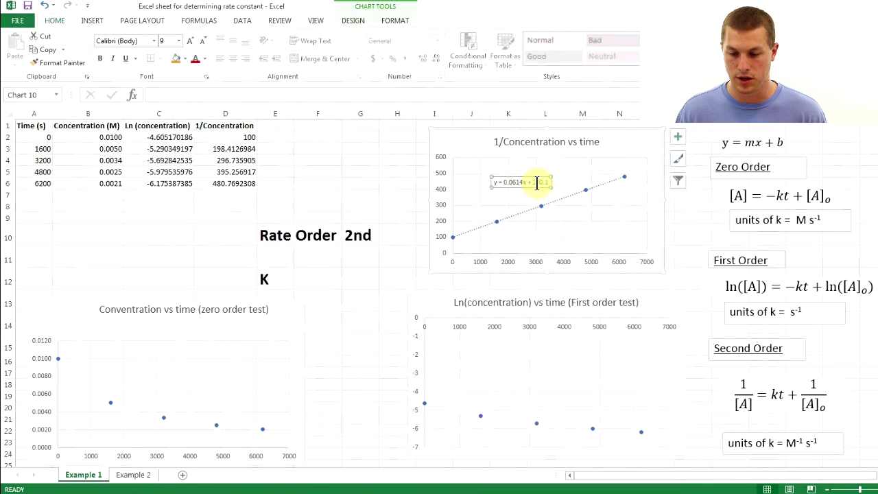
pyautogui.click(161, 41)
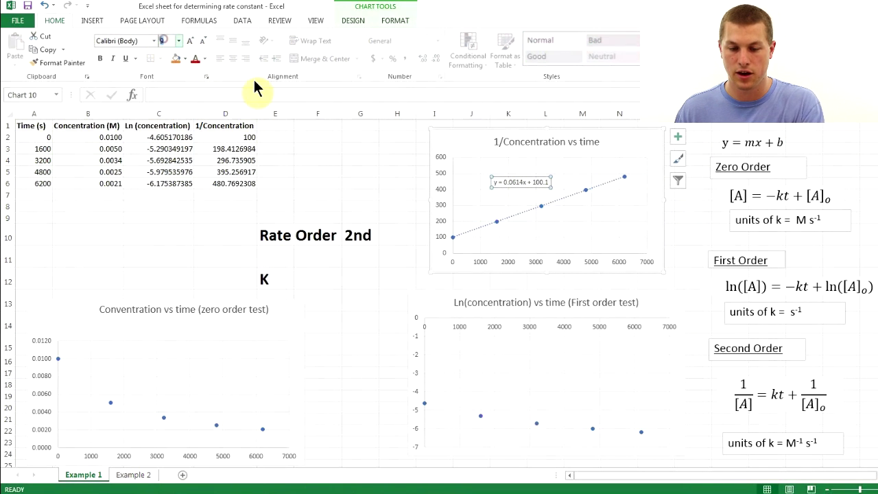
pyautogui.write('16')
pyautogui.press('Return')
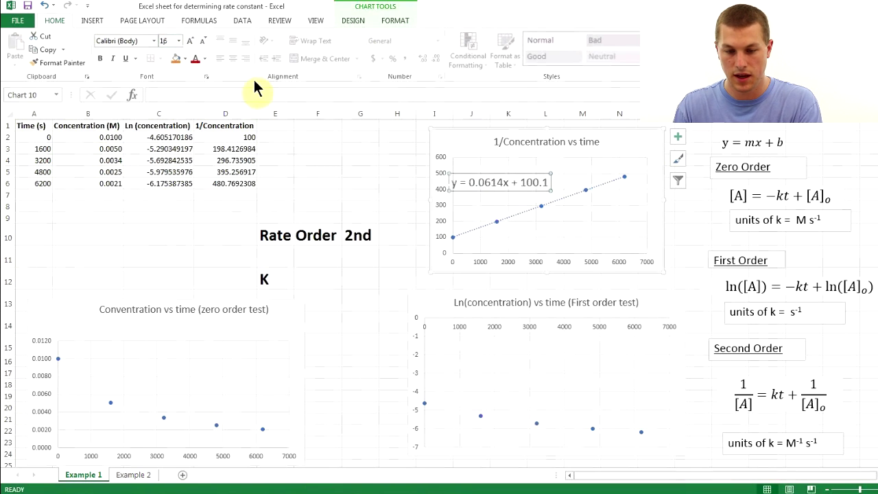
pyautogui.click(491, 174)
pyautogui.moveTo(492, 174); pyautogui.dragTo(514, 166)
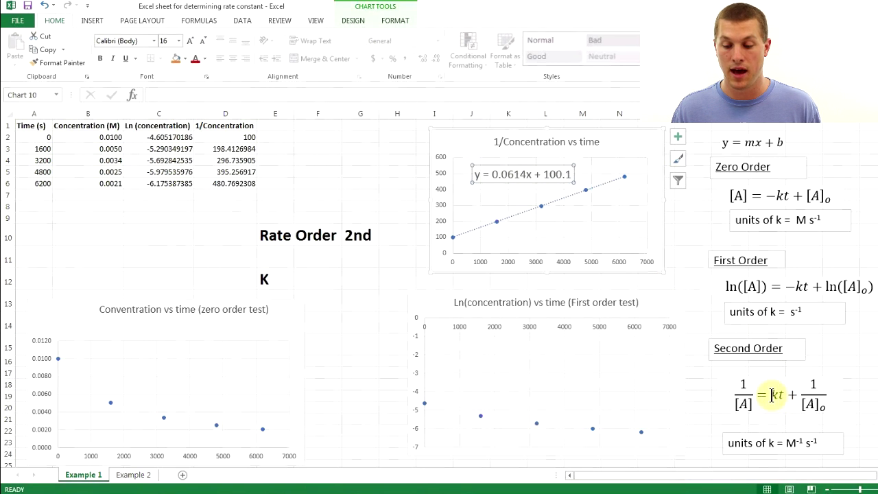
# Step: Enter "0.0614 per M per s" in F12 beside the K label
pyautogui.click(311, 277)
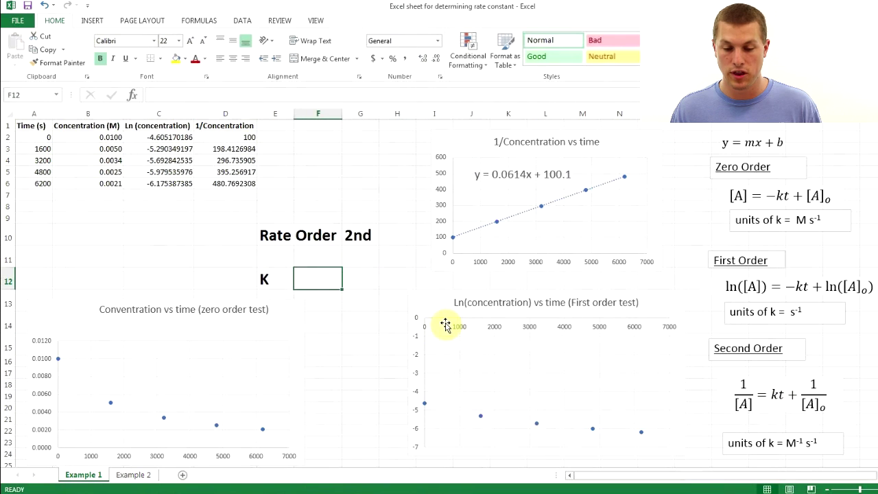
pyautogui.write('0.0614 per M per s')
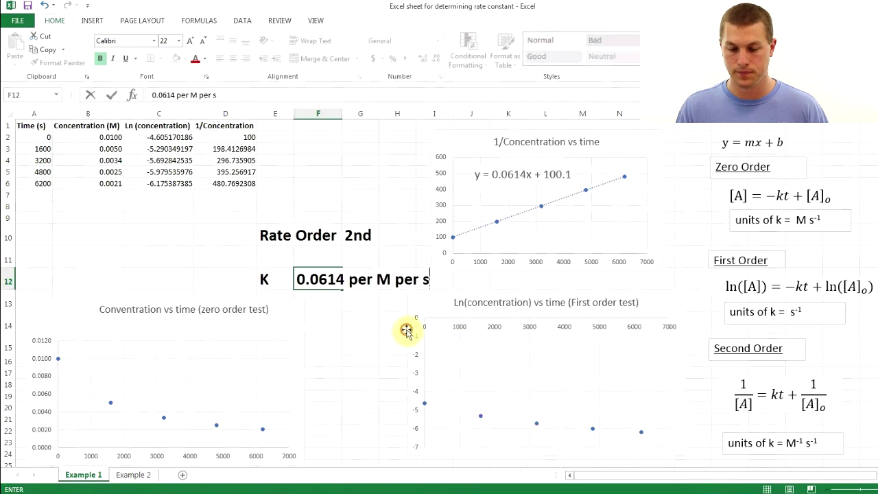
pyautogui.click(410, 329)
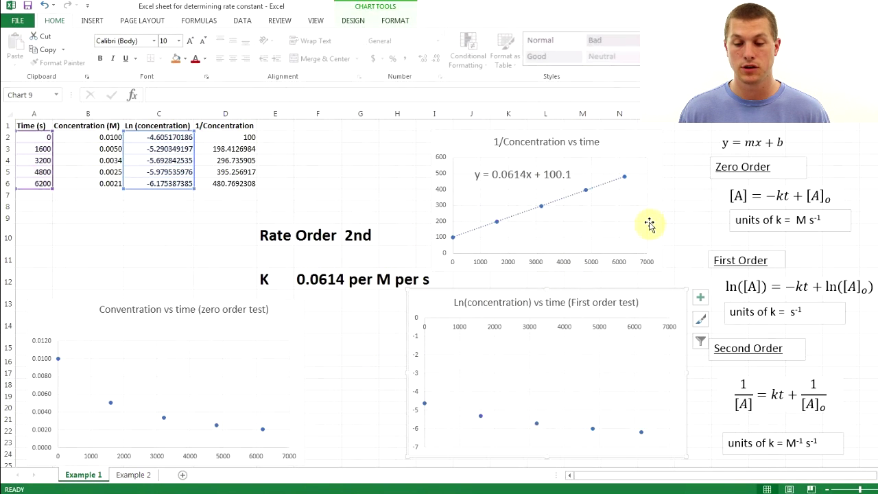
# Step: Compare the slope term of the second-order equation with the −kt term of the zero-order and first-order equations
pyautogui.click(777, 394)
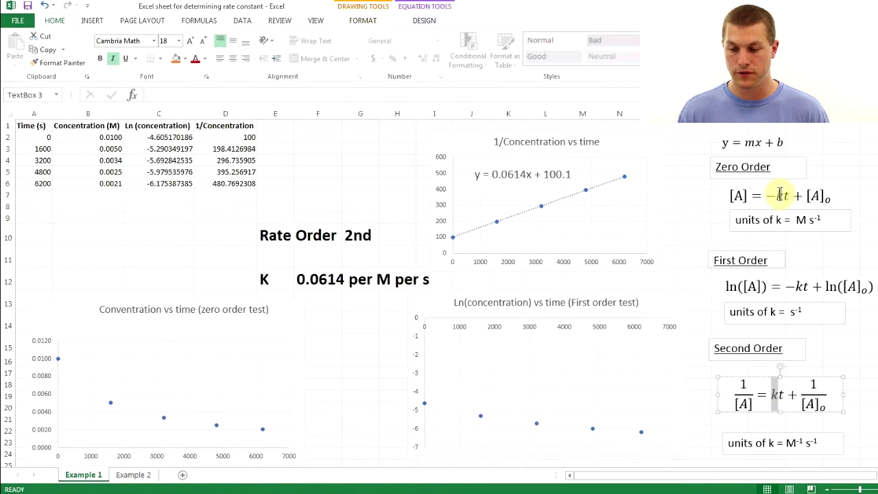
pyautogui.moveTo(789, 196); pyautogui.dragTo(763, 196)
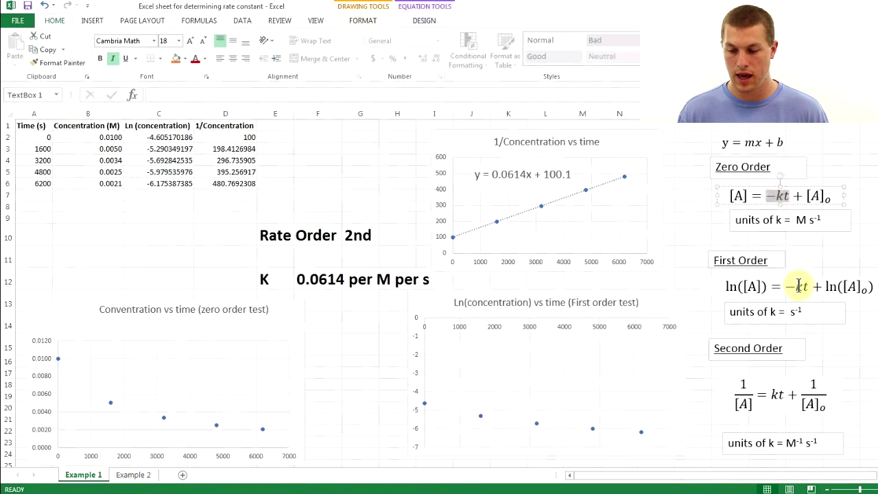
pyautogui.click(868, 345)
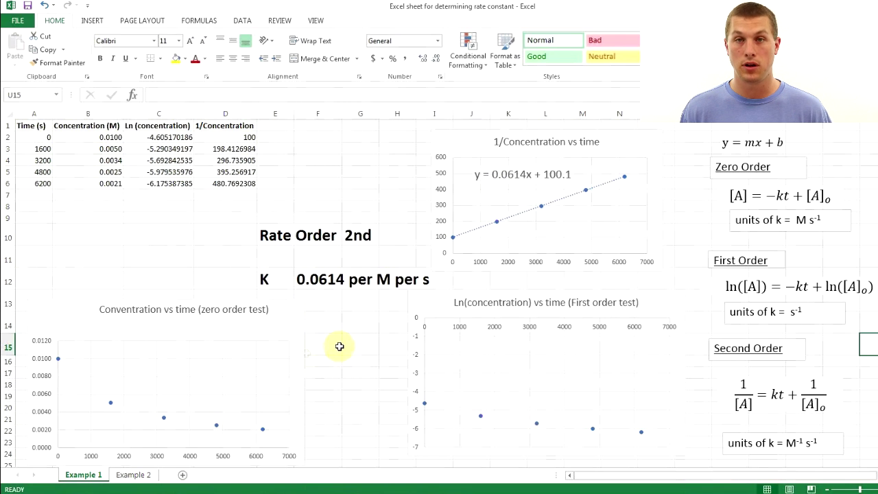
# Step: On the Example 2 sheet, rearrange the 1/Concentration and Ln of Concentration charts below the data and the K label
pyautogui.click(134, 475)
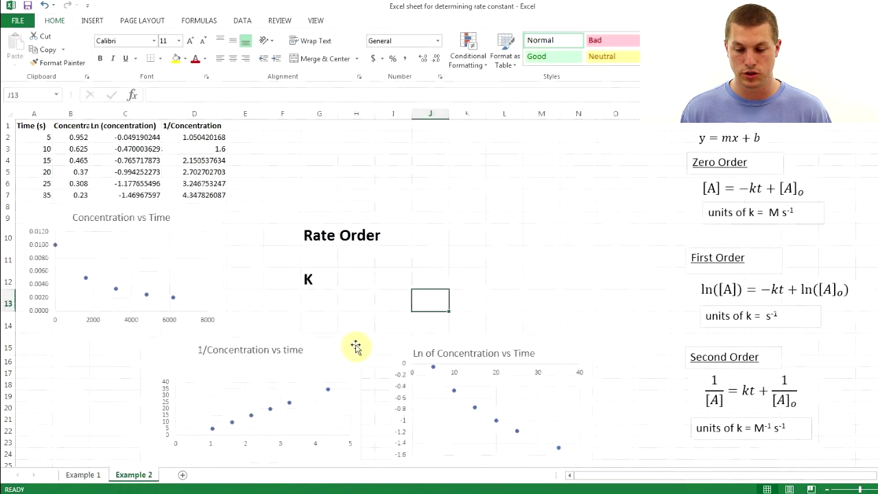
pyautogui.moveTo(344, 343); pyautogui.dragTo(217, 343)
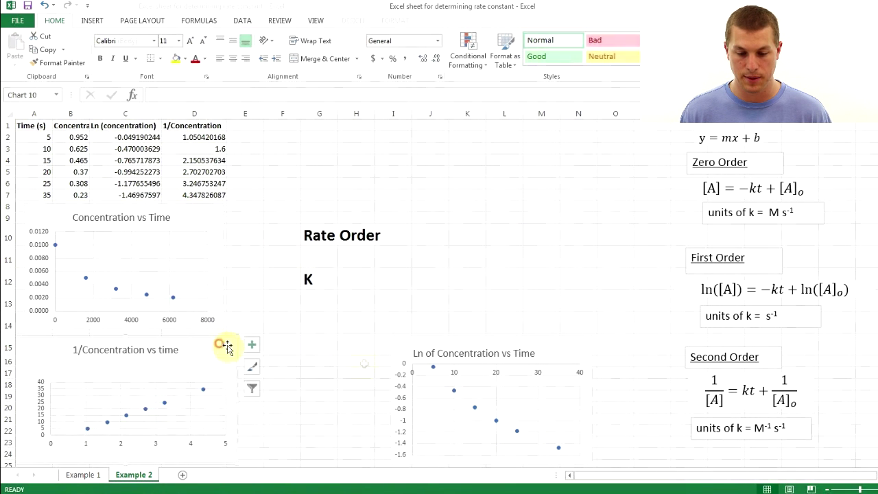
pyautogui.moveTo(404, 353); pyautogui.dragTo(346, 326)
pyautogui.moveTo(208, 355); pyautogui.dragTo(236, 345)
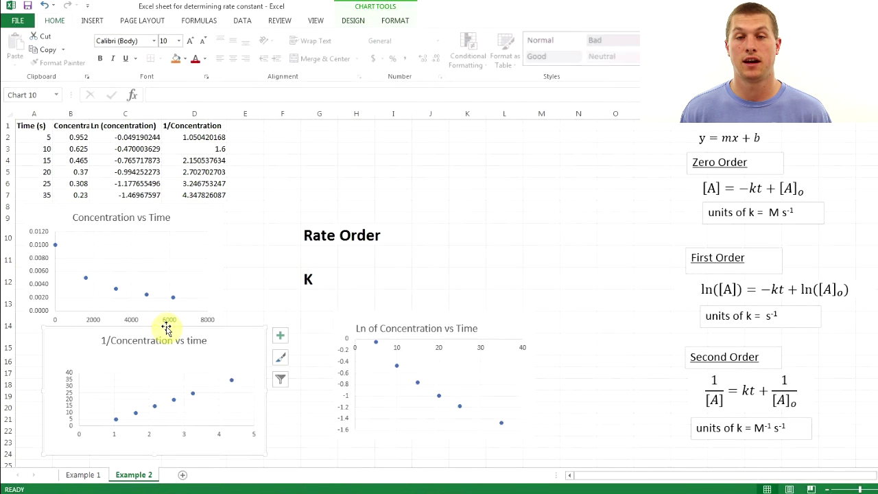
# Step: Add a linear trendline with its equation to Example 2's 1/Concentration chart and move the equation above the line
pyautogui.click(174, 399)
pyautogui.rightClick(174, 399)
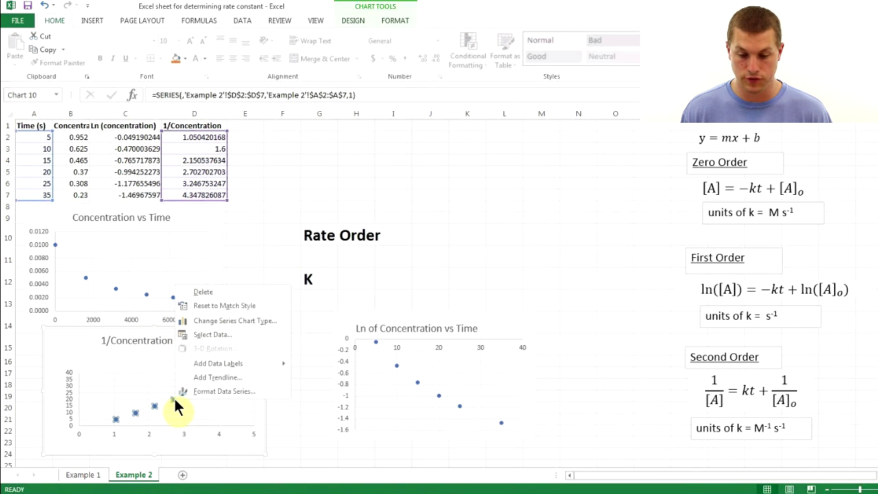
pyautogui.click(210, 378)
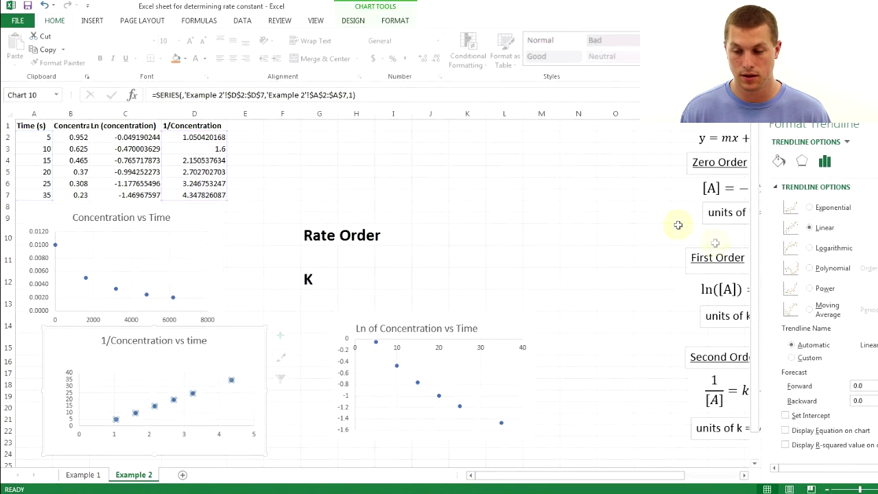
pyautogui.click(799, 430)
pyautogui.click(611, 431)
pyautogui.click(186, 381)
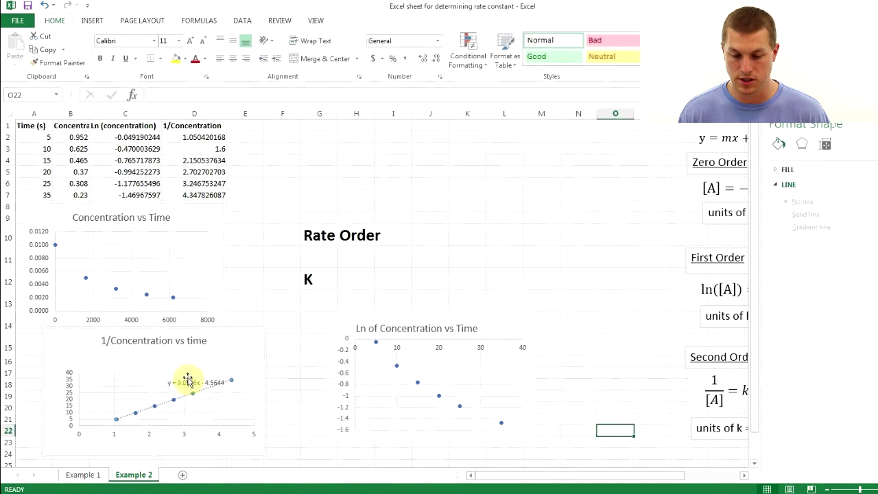
# Step: Enter "2nd" in J10 beside the Rate Order label and set its font size to 22
pyautogui.click(415, 238)
pyautogui.write('2nd')
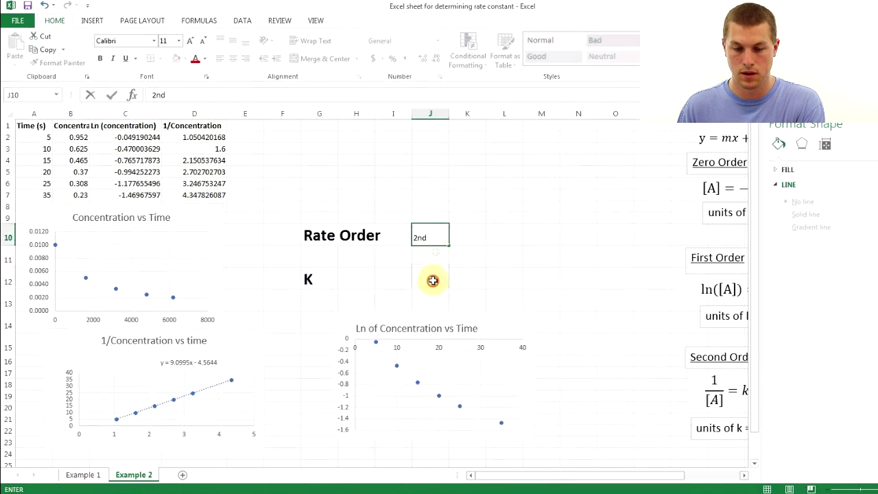
pyautogui.click(421, 235)
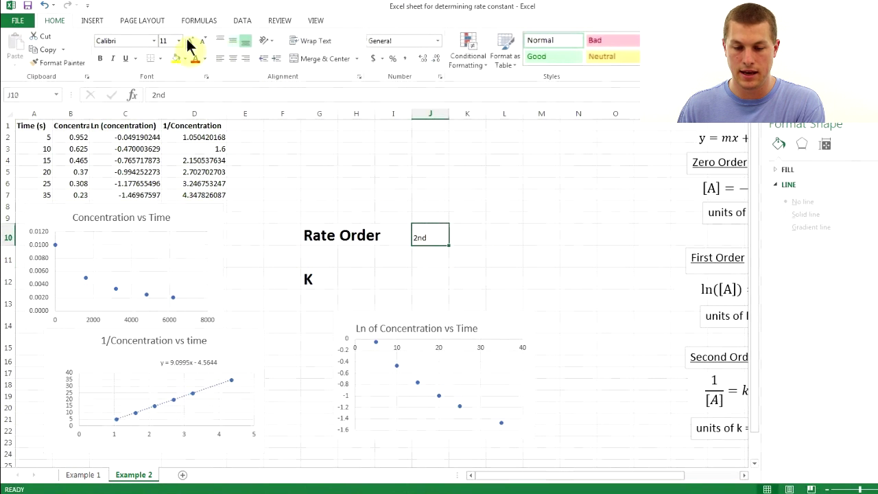
pyautogui.write('22')
pyautogui.press('Return')
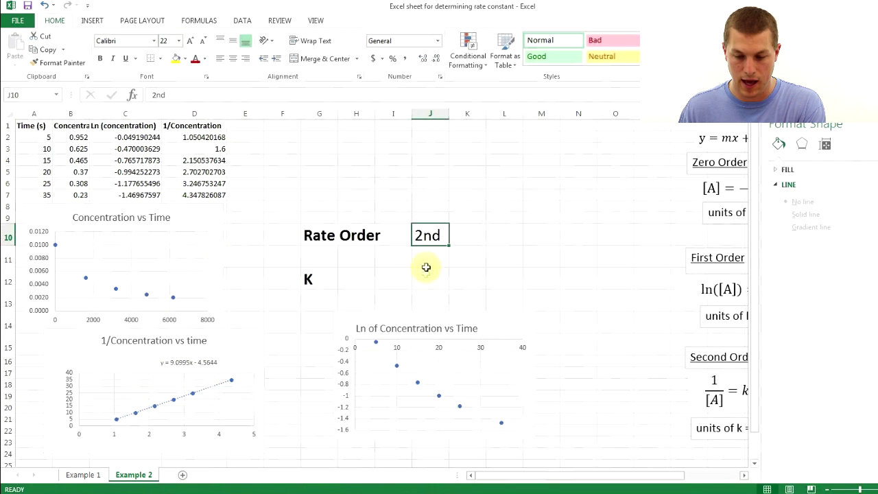
# Step: Enter "9.0995 per M per s" in H12 beside the K label and close the formatting pane
pyautogui.click(339, 280)
pyautogui.write('9.099')
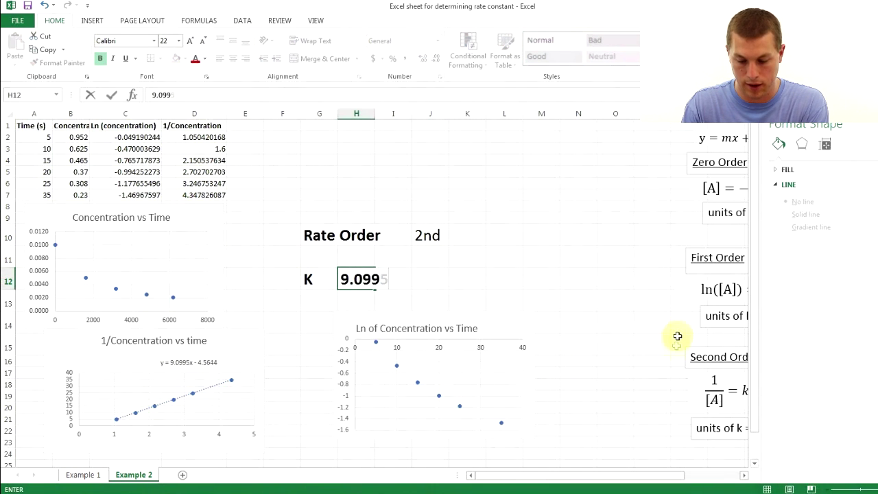
pyautogui.write('5 per M per s')
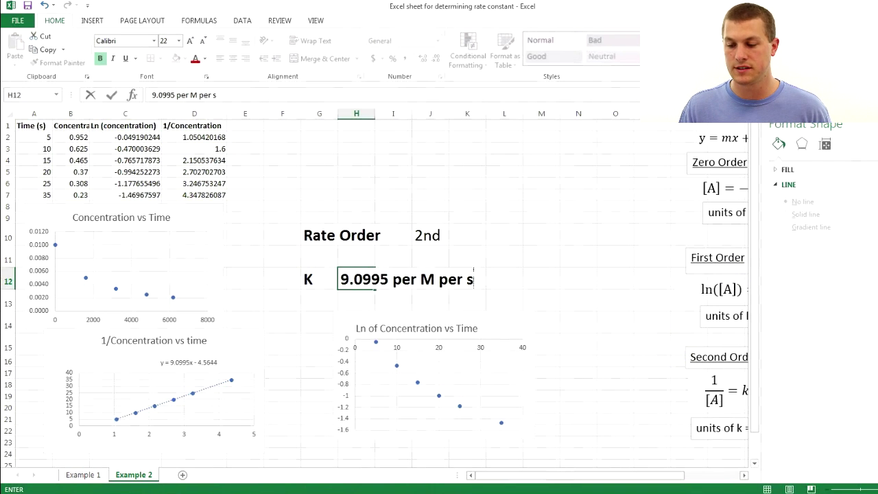
pyautogui.click(803, 120)
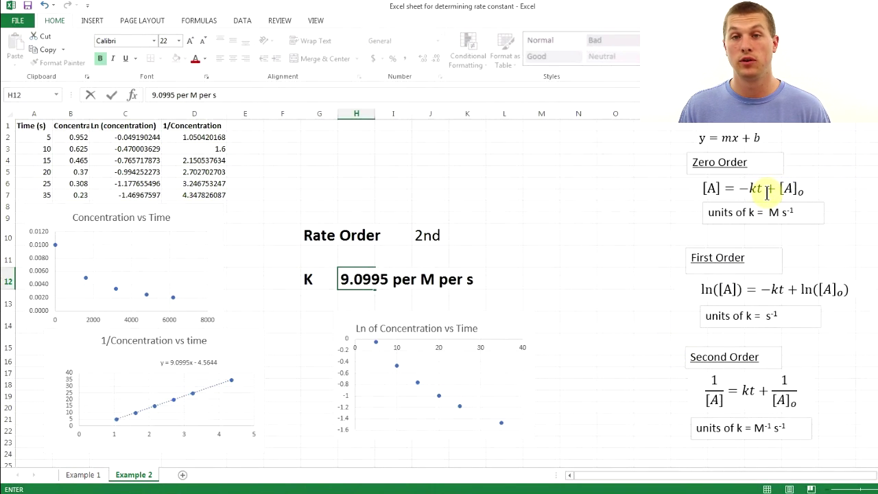